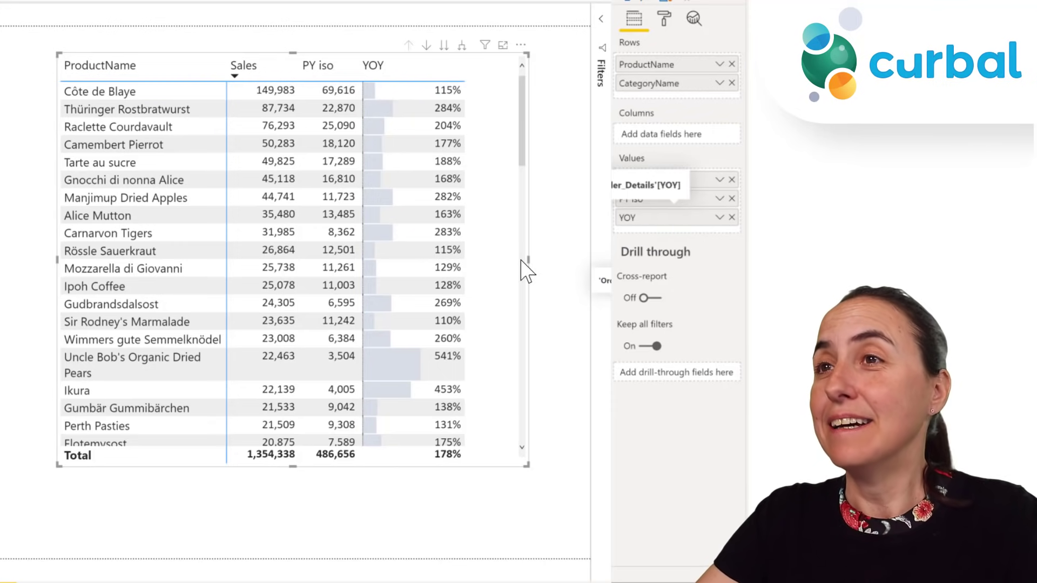
# Apply the Minimal style to the product sales matrix.
pyautogui.click(663, 18)
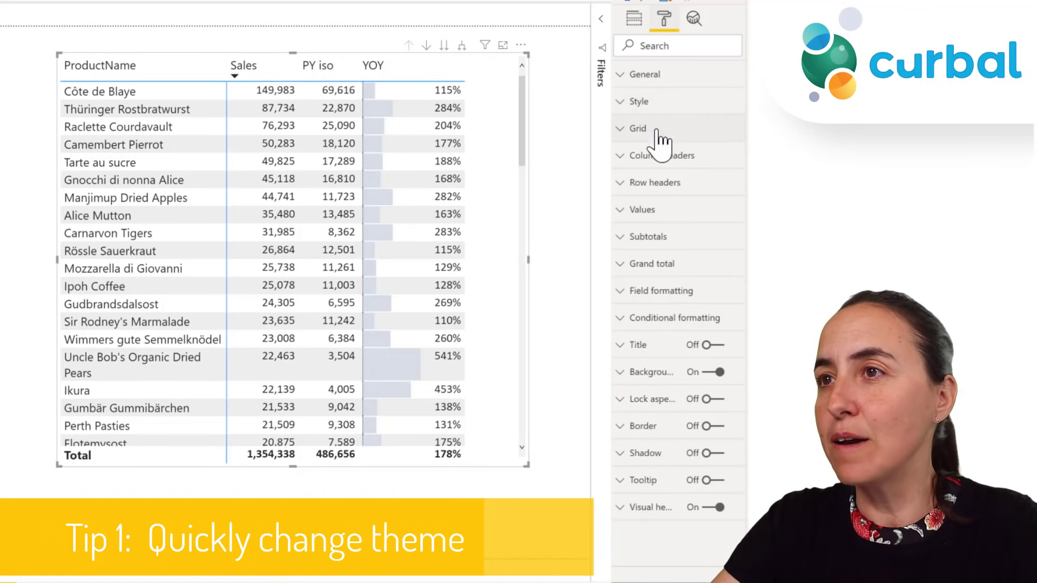
pyautogui.click(639, 103)
pyautogui.click(674, 147)
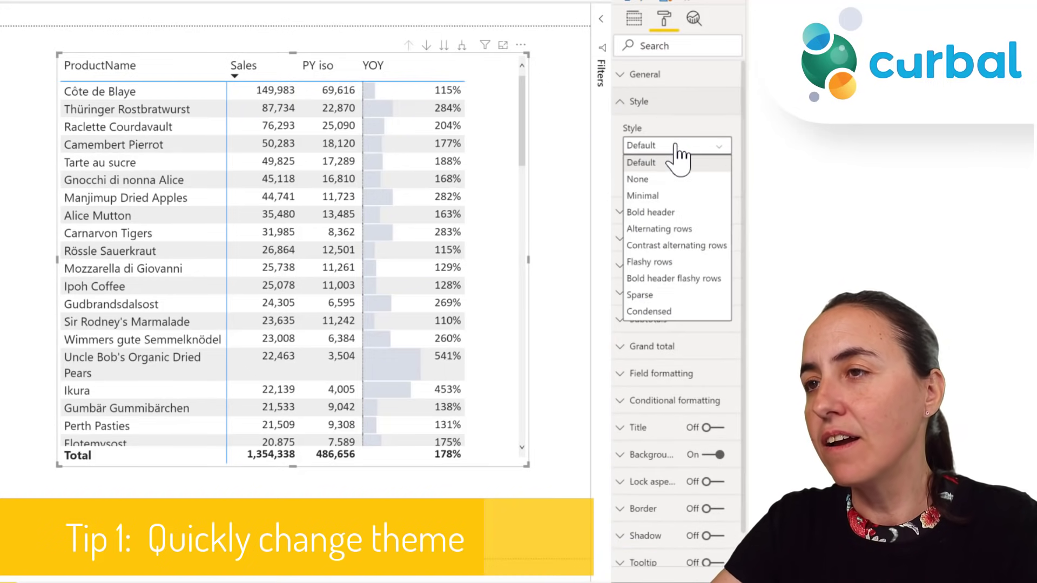
pyautogui.click(650, 197)
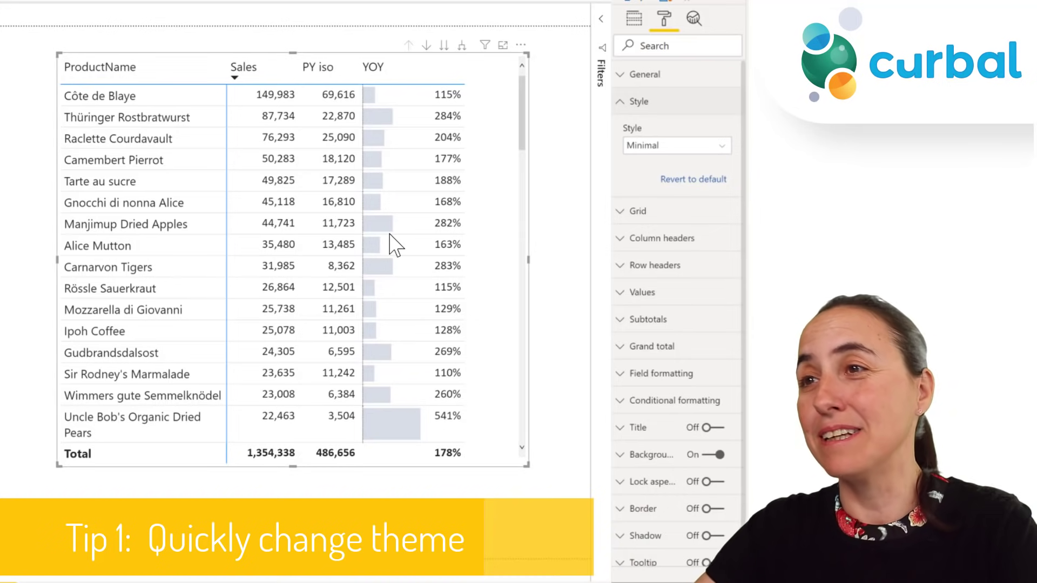
pyautogui.click(638, 102)
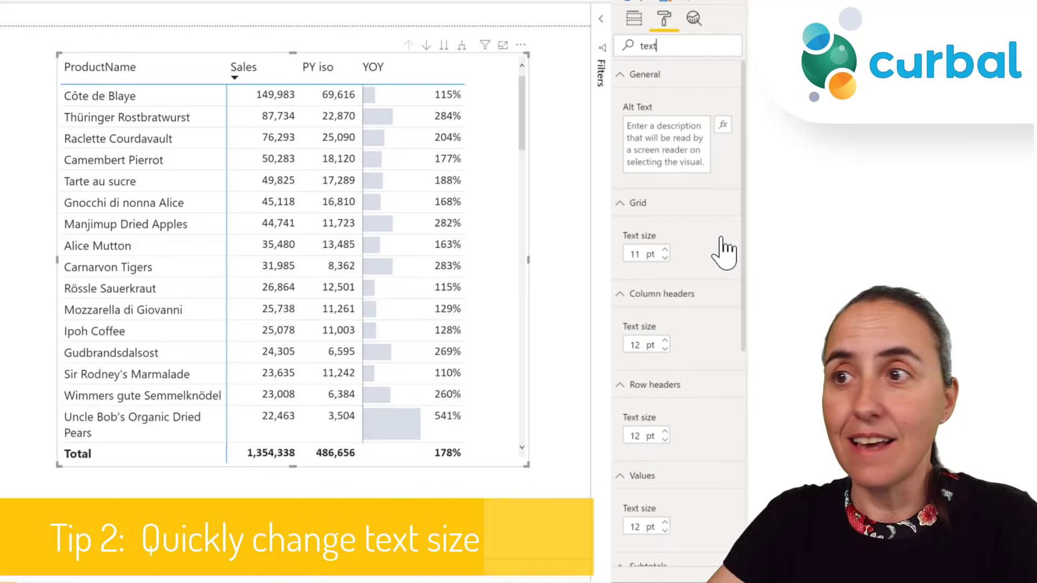
# Set the text size of the matrix's column headers, row headers, values, subtotals and grand total to 13 pt.
pyautogui.scroll(-1, 696, 292)
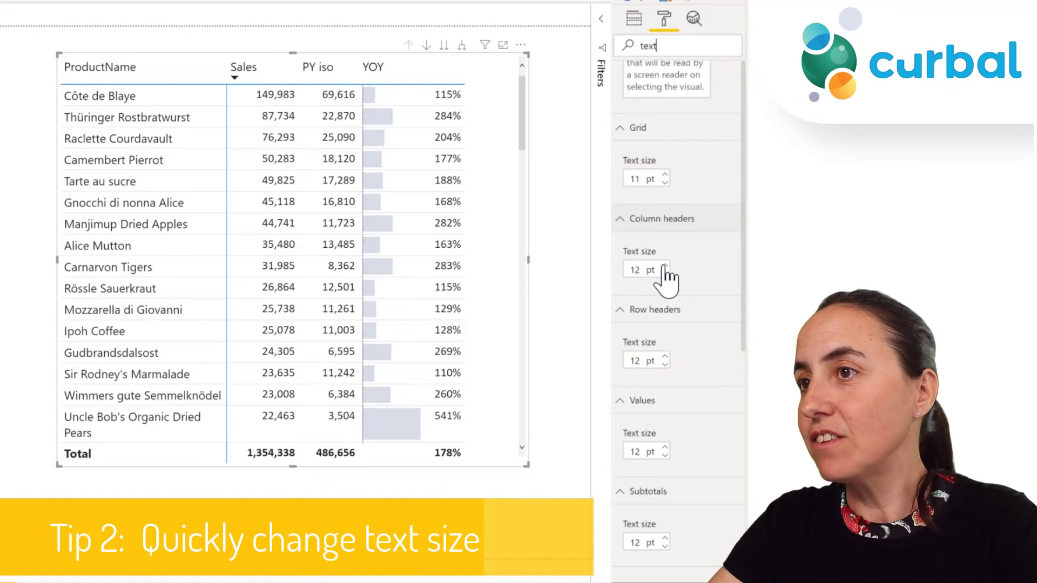
pyautogui.scroll(-2, 663, 265)
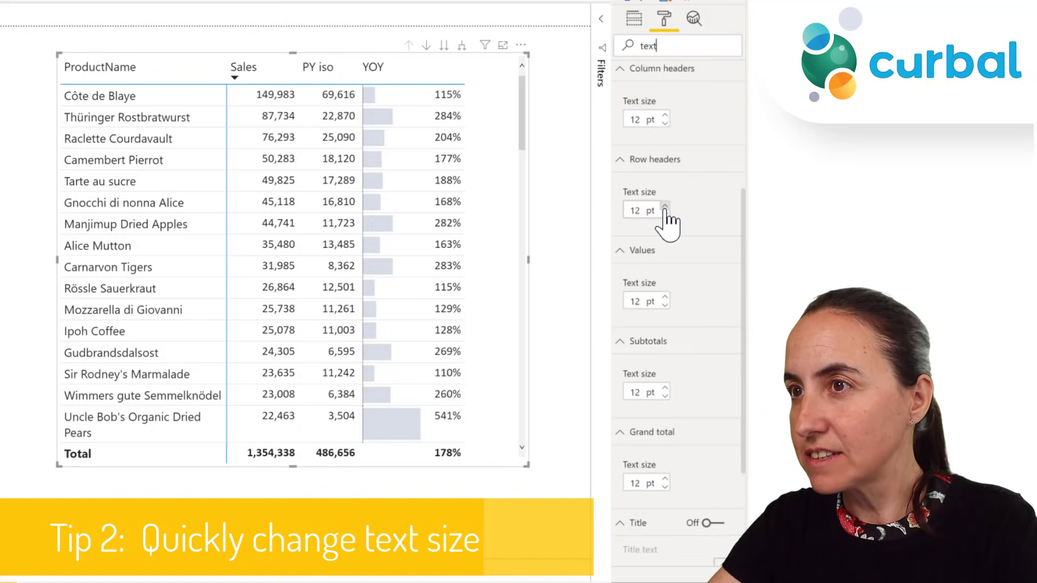
pyautogui.click(665, 116)
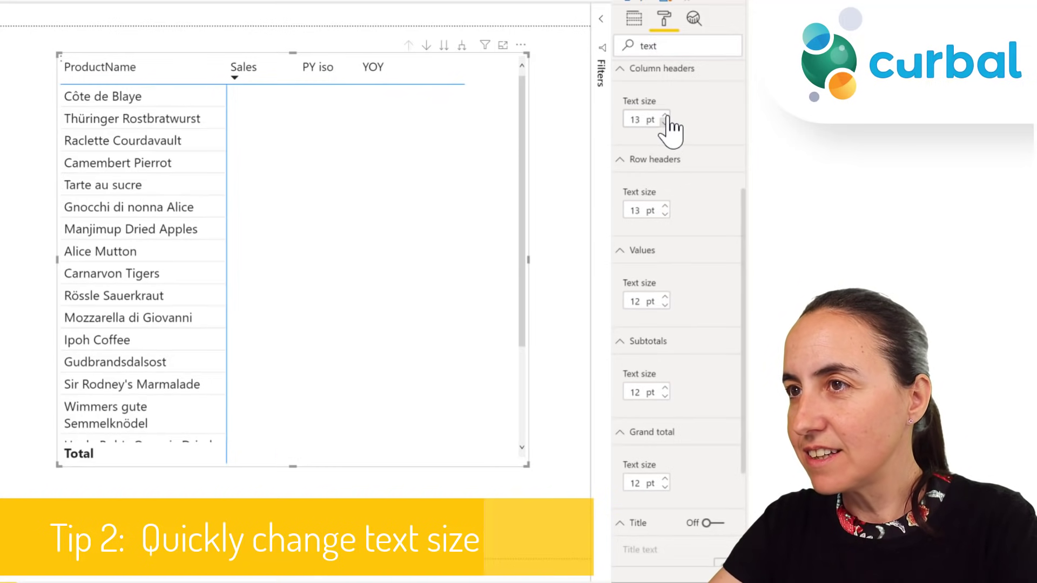
pyautogui.click(665, 298)
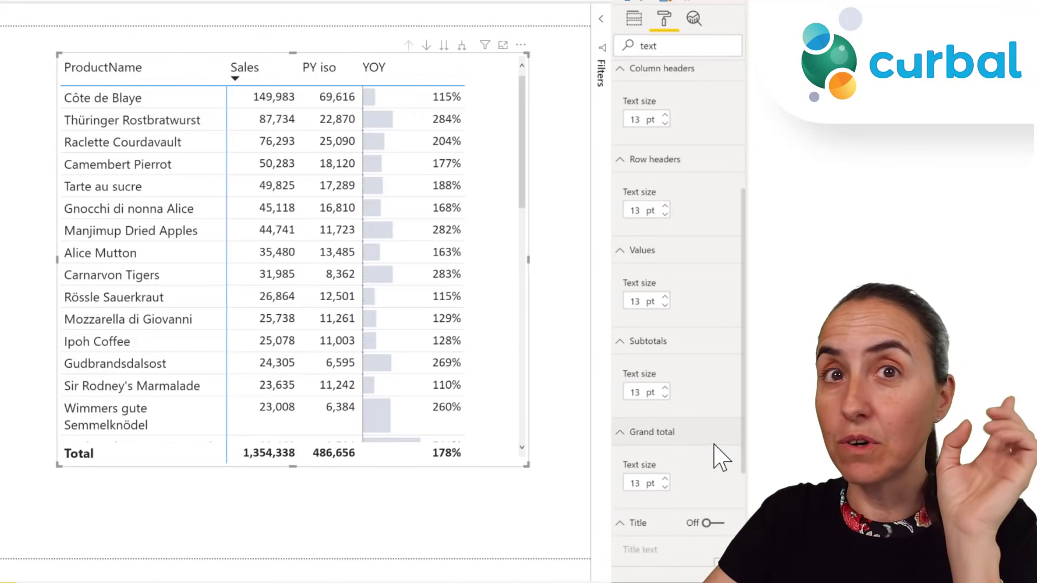
# Collapse and reopen the Visualizations pane to fold up all the expanded formatting sections.
pyautogui.scroll(-3, 671, 462)
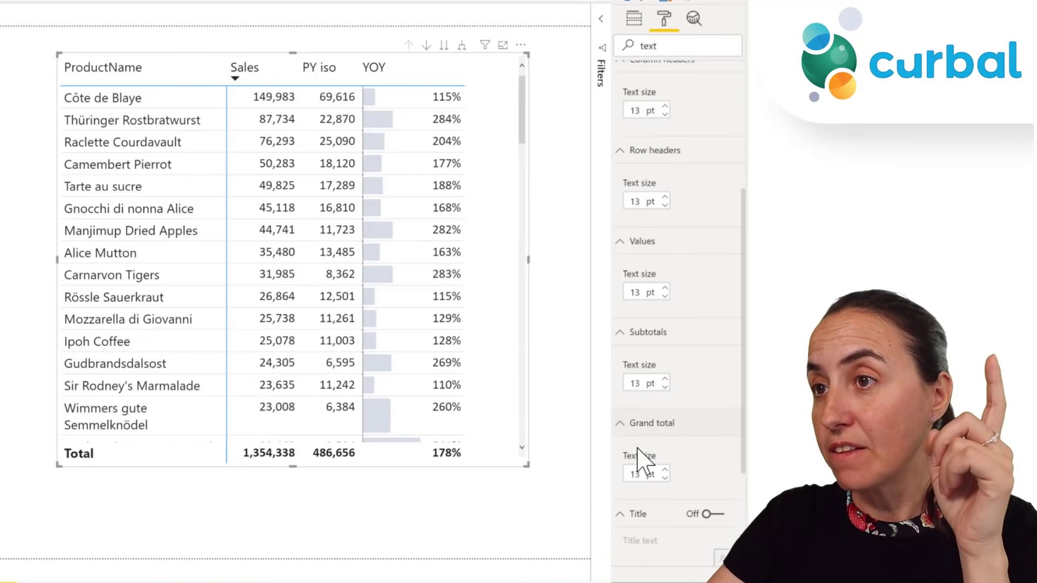
pyautogui.scroll(3, 662, 470)
pyautogui.click(664, 19)
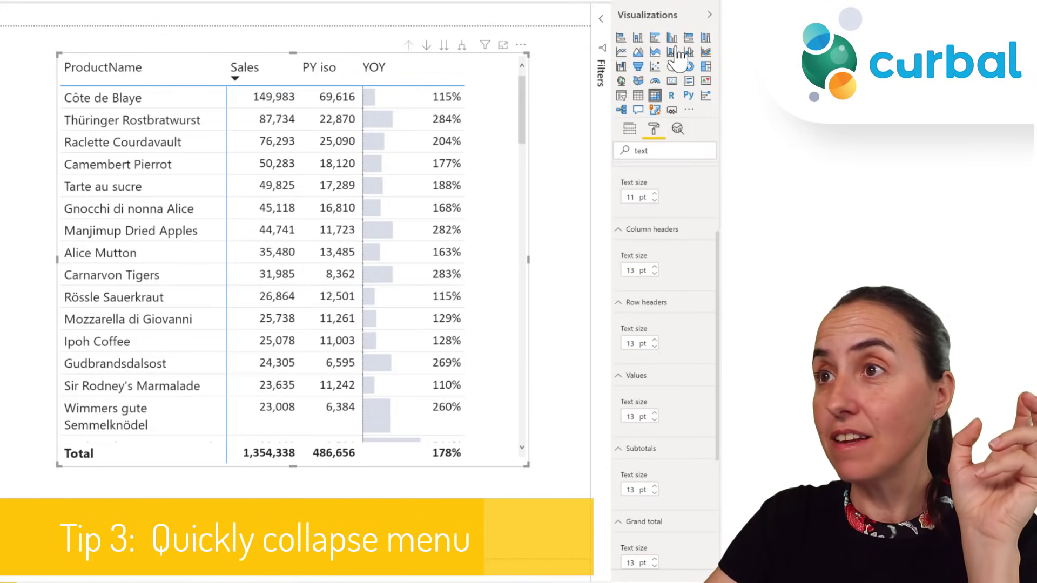
pyautogui.click(711, 17)
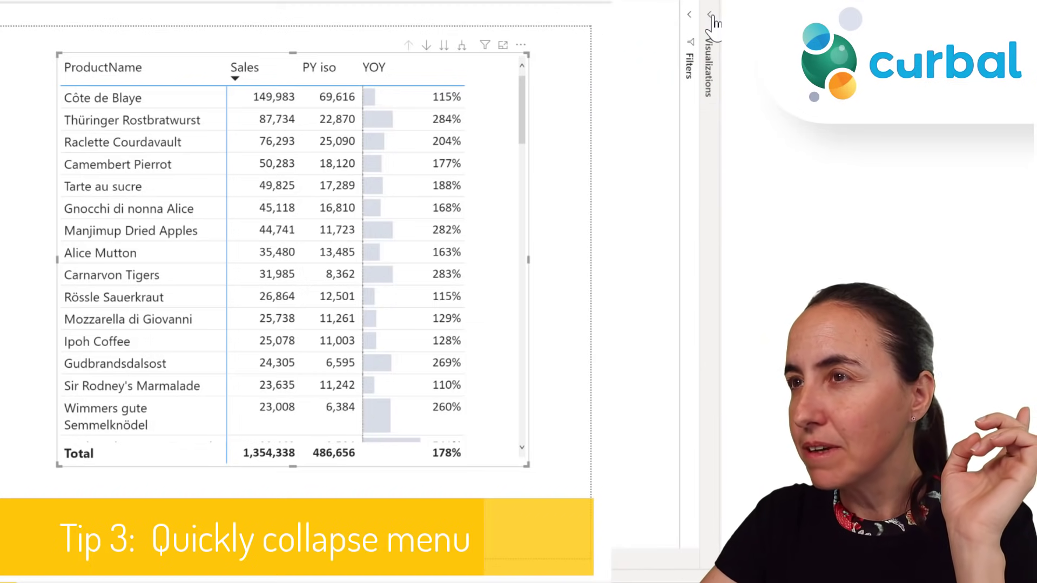
pyautogui.click(711, 17)
pyautogui.click(710, 16)
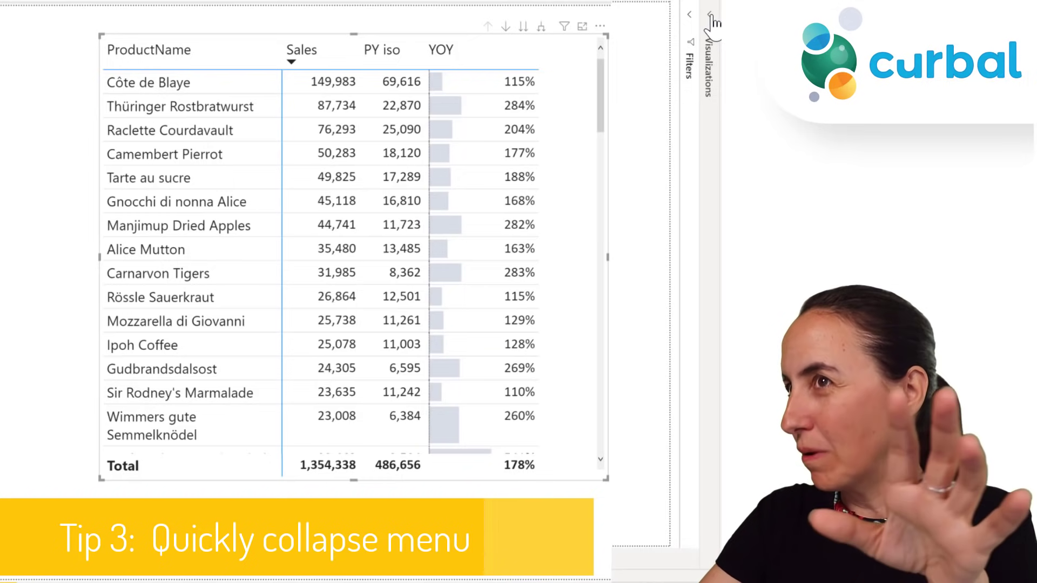
pyautogui.click(710, 17)
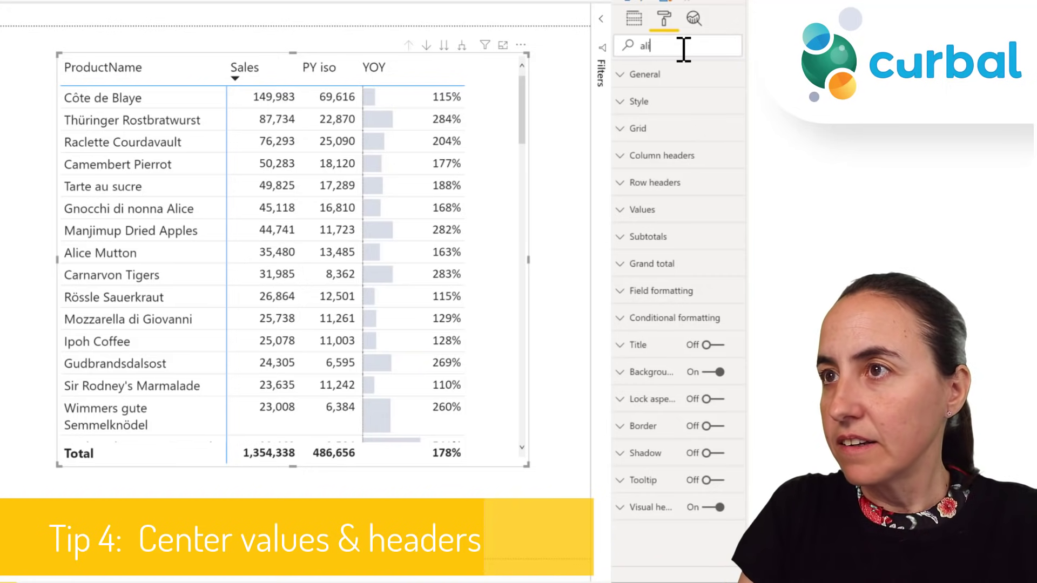
# Filter the format options by "alignment", then center the matrix's column headers and right-align its row headers.
pyautogui.write('gn')
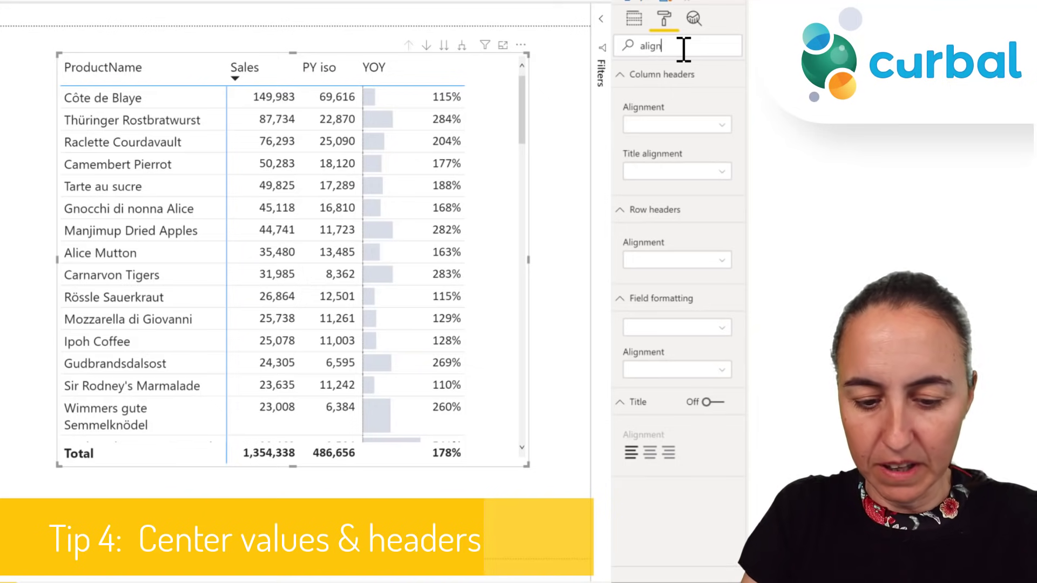
pyautogui.write('ment')
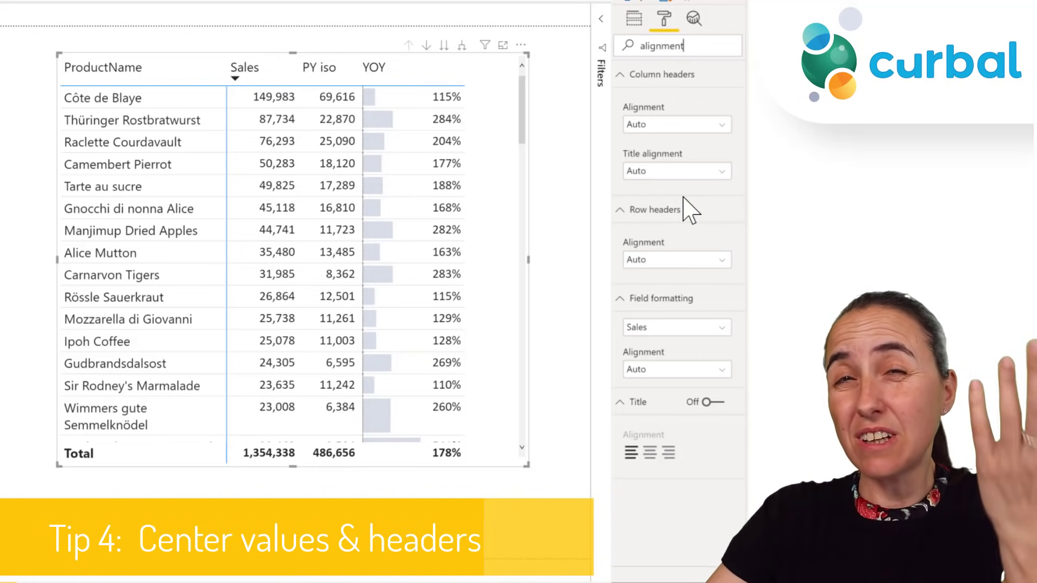
pyautogui.click(702, 125)
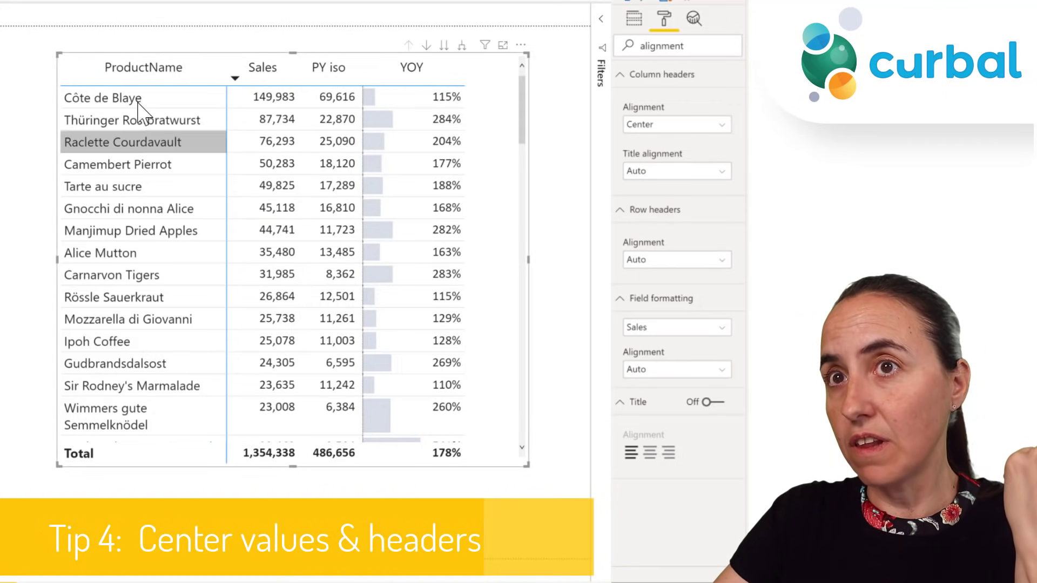
pyautogui.click(707, 261)
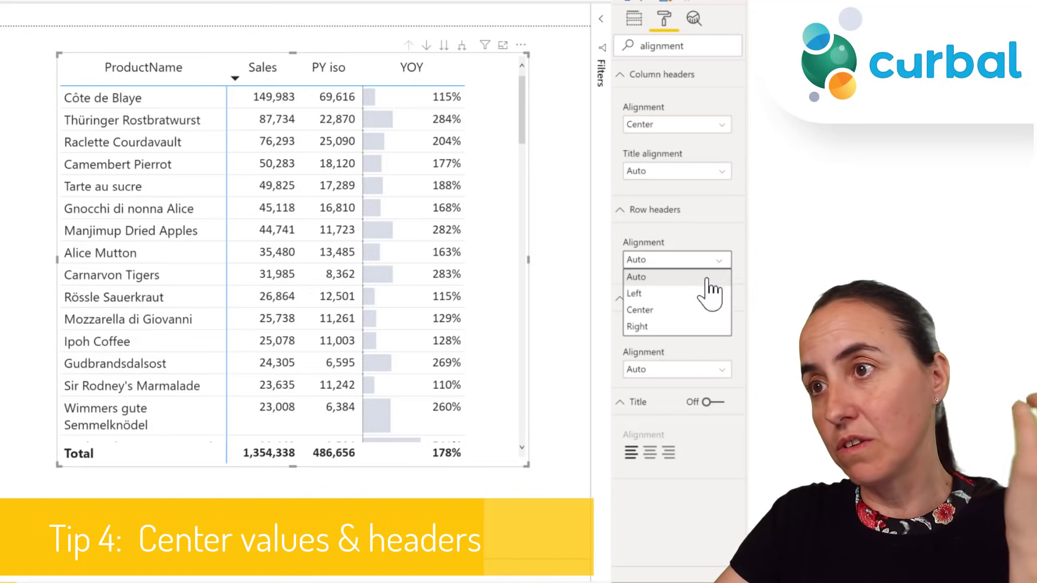
pyautogui.click(684, 326)
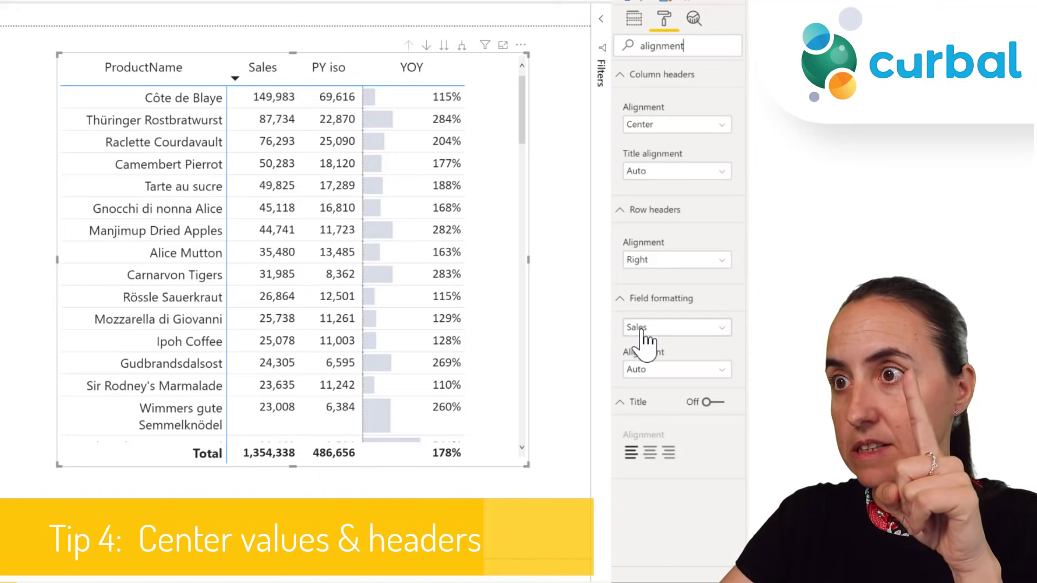
# Set the alignment of the Sales, PY iso and YOY field values to Center.
pyautogui.click(656, 373)
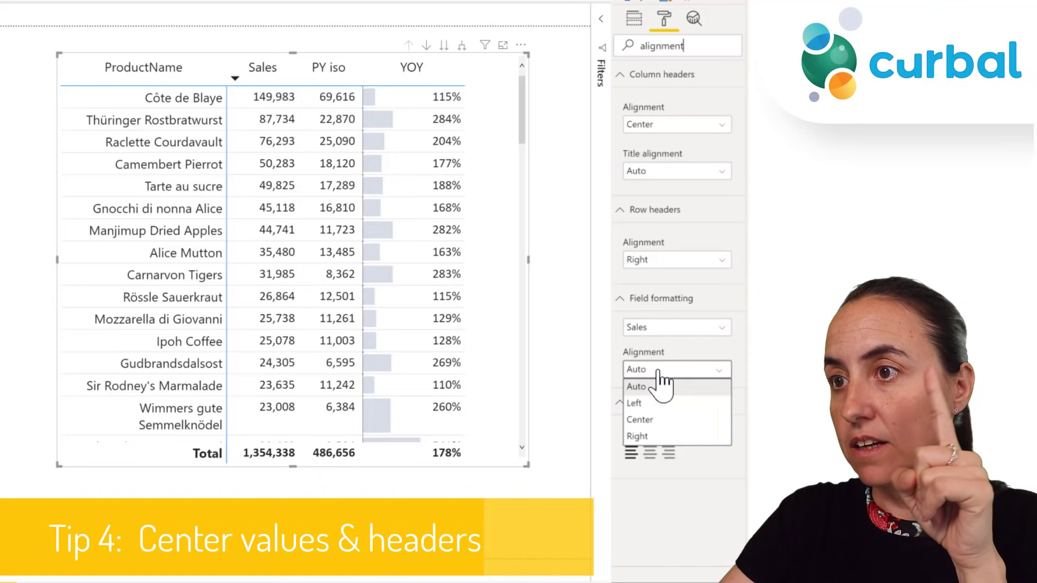
pyautogui.click(653, 422)
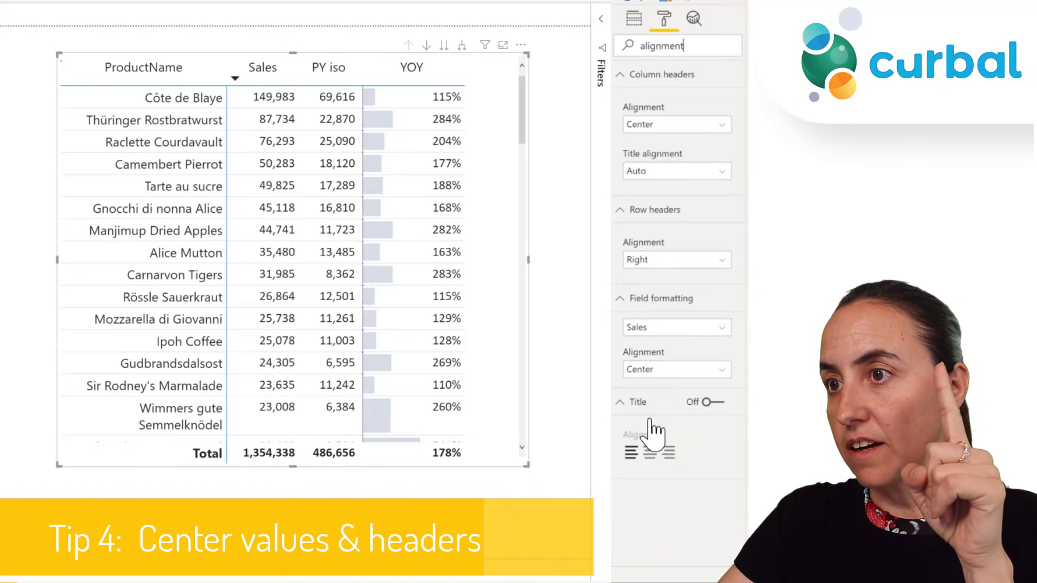
pyautogui.click(650, 329)
pyautogui.click(648, 361)
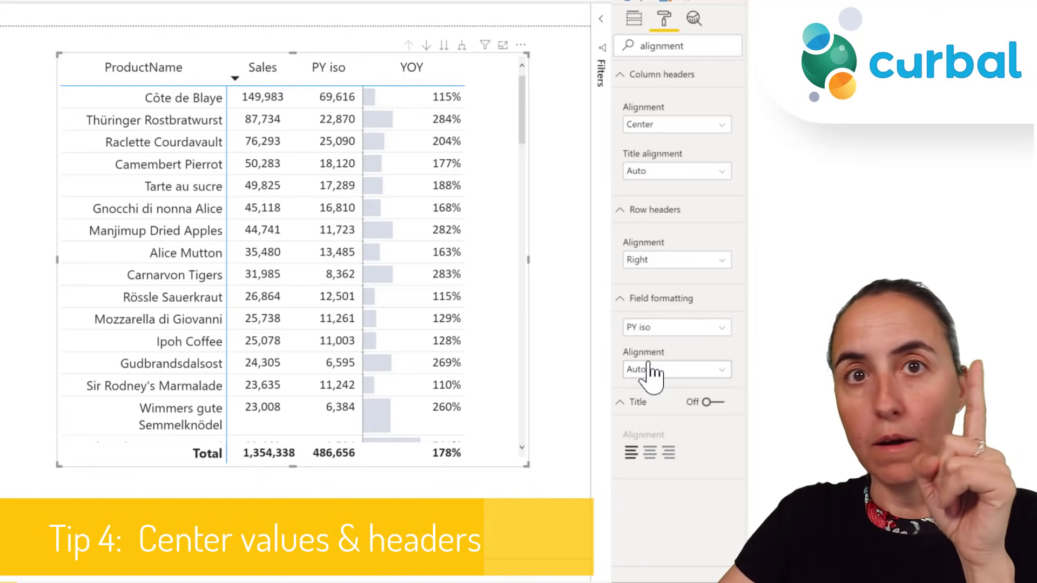
pyautogui.click(648, 371)
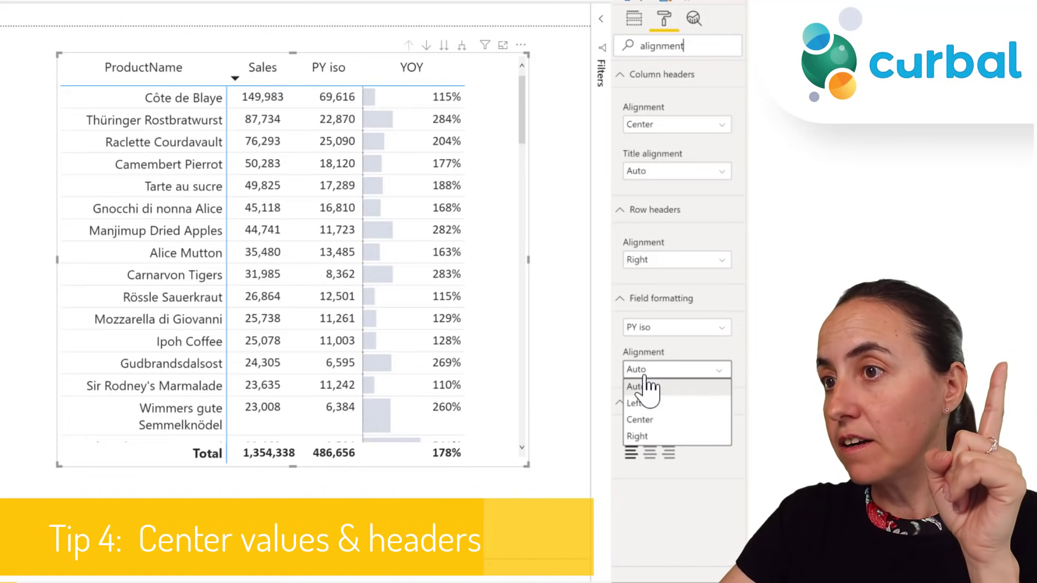
pyautogui.click(646, 421)
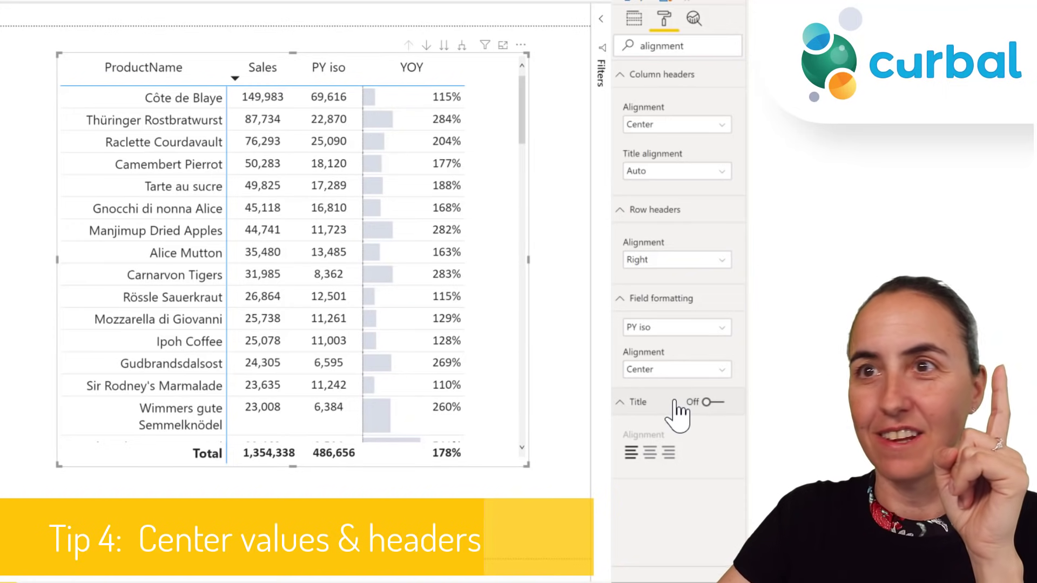
pyautogui.click(682, 339)
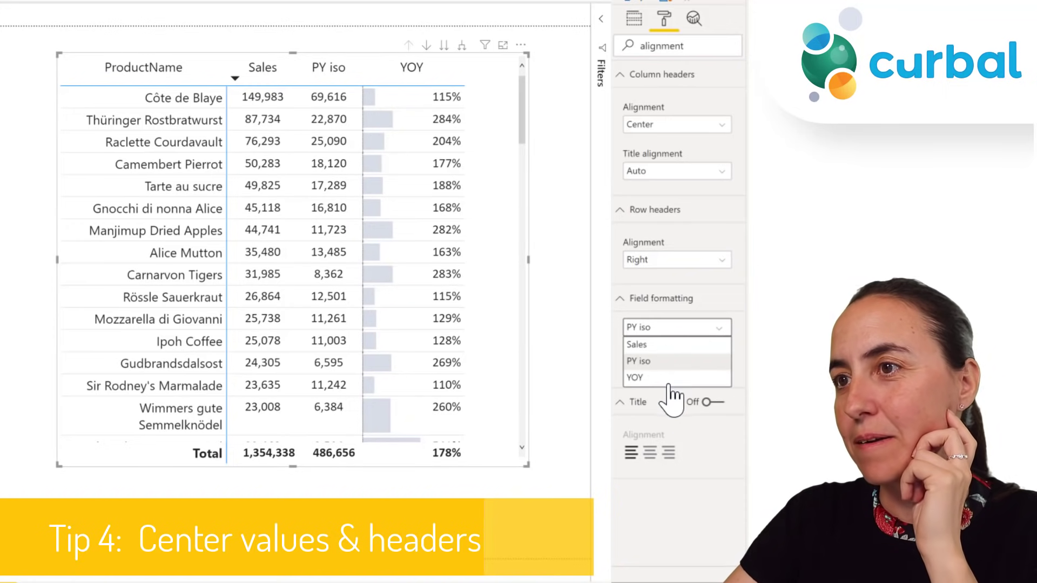
pyautogui.click(673, 376)
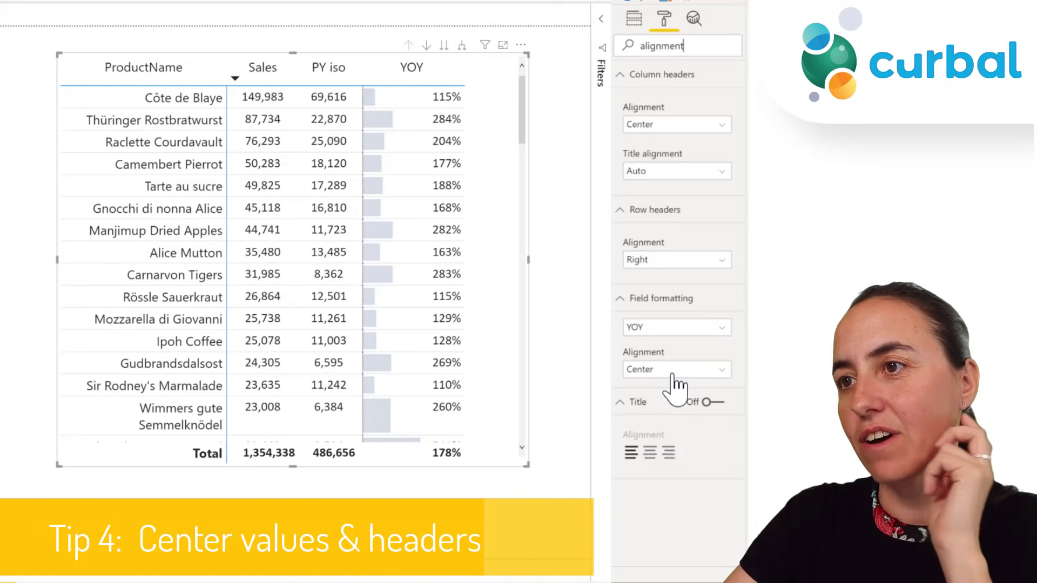
pyautogui.click(672, 373)
pyautogui.click(665, 420)
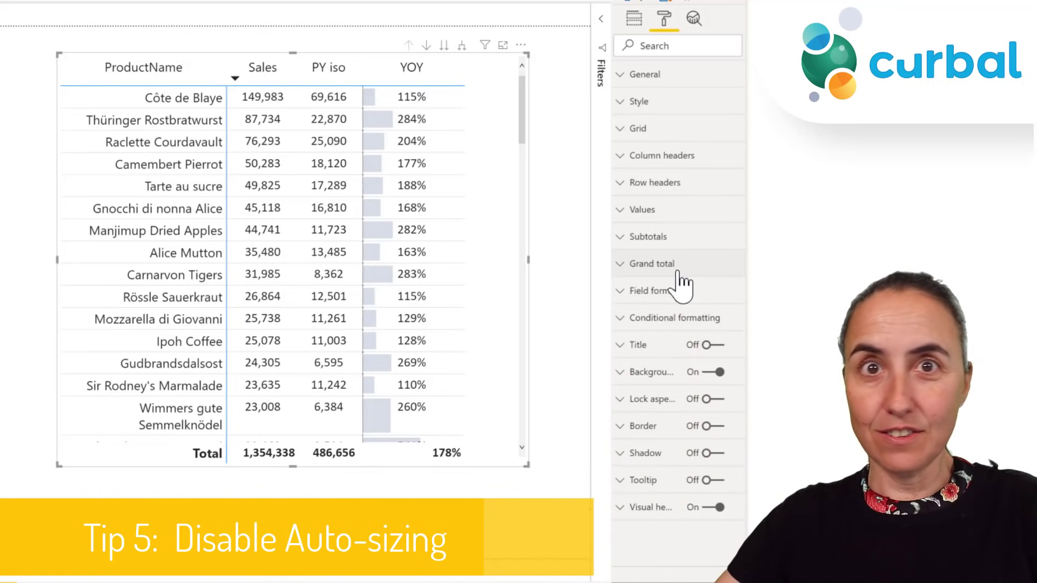
# Turn off auto-size column width for the matrix's column headers.
pyautogui.click(655, 158)
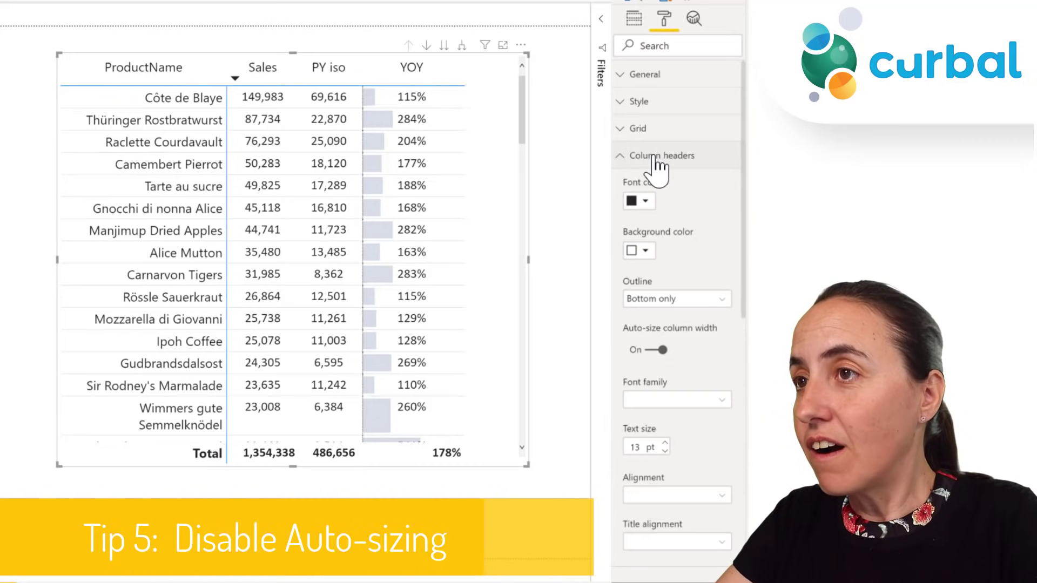
pyautogui.click(640, 350)
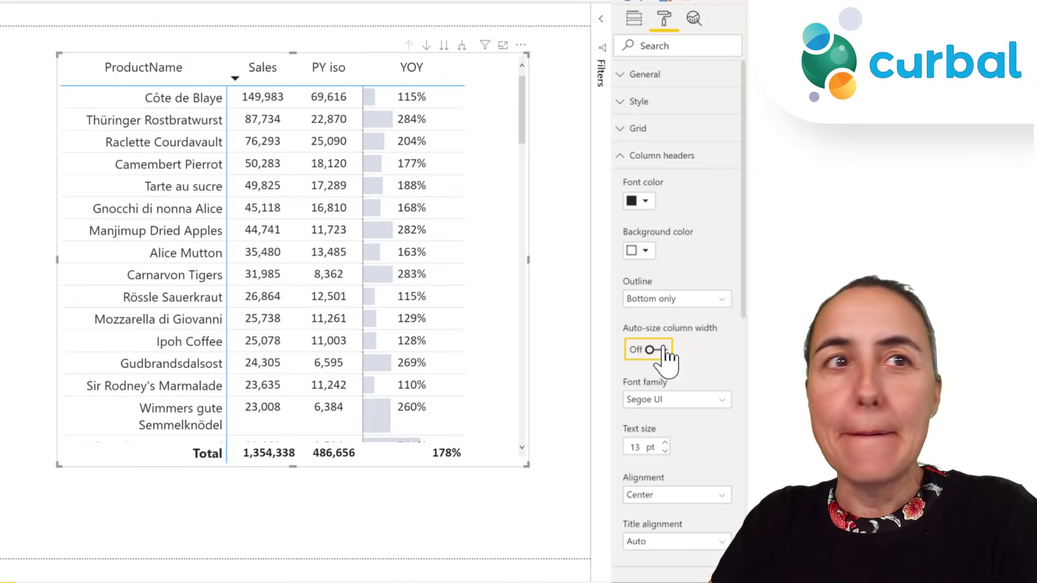
pyautogui.click(671, 155)
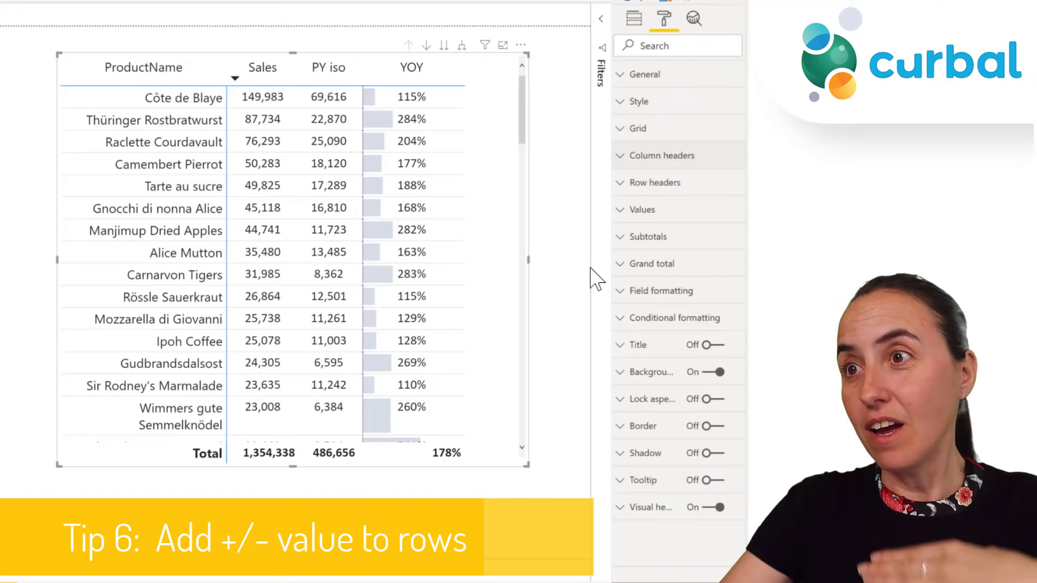
# Turn on the +/- icons for the matrix's row headers.
pyautogui.click(676, 186)
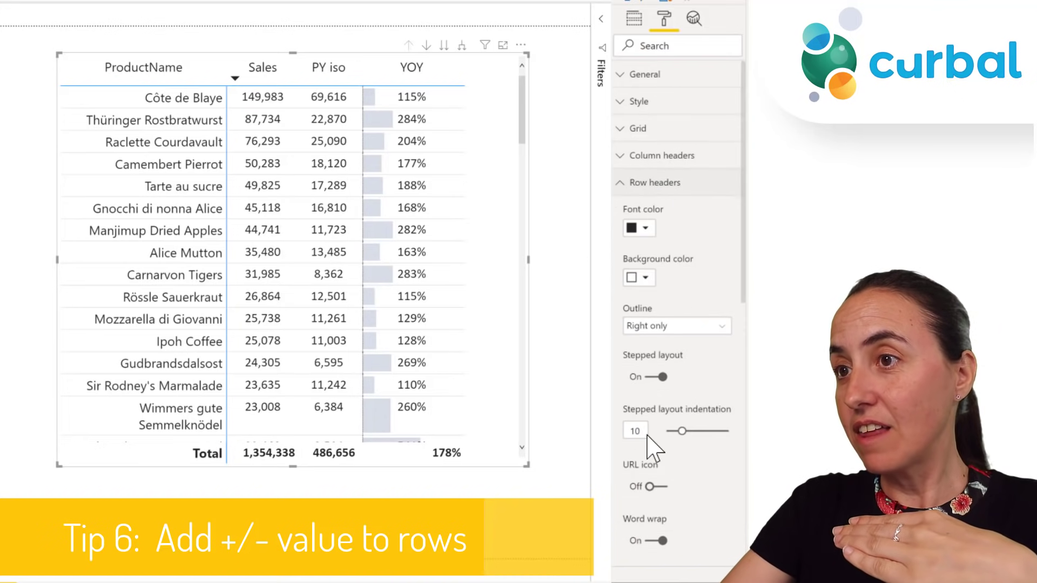
pyautogui.scroll(-5, 680, 421)
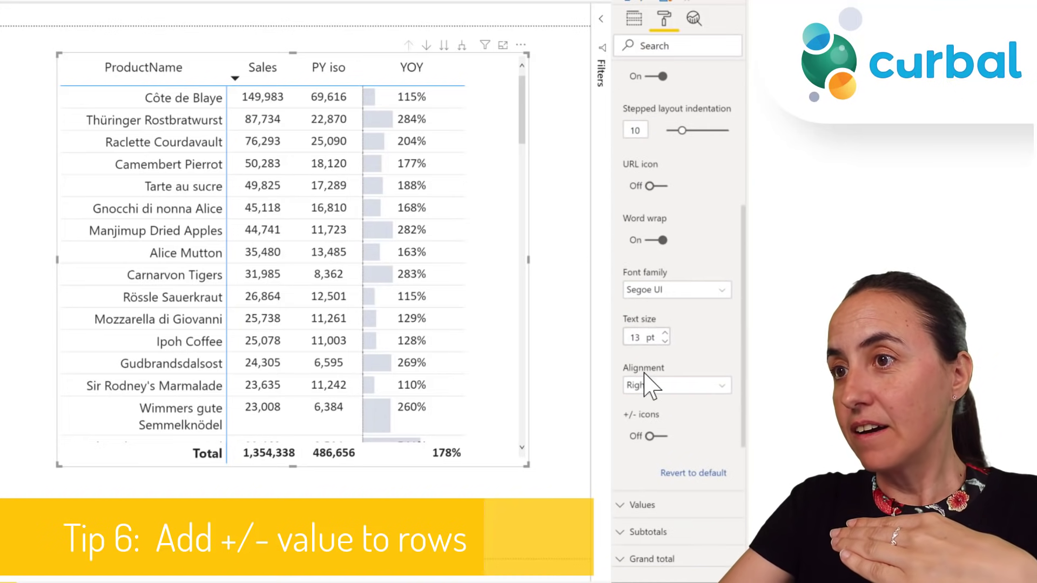
pyautogui.click(654, 437)
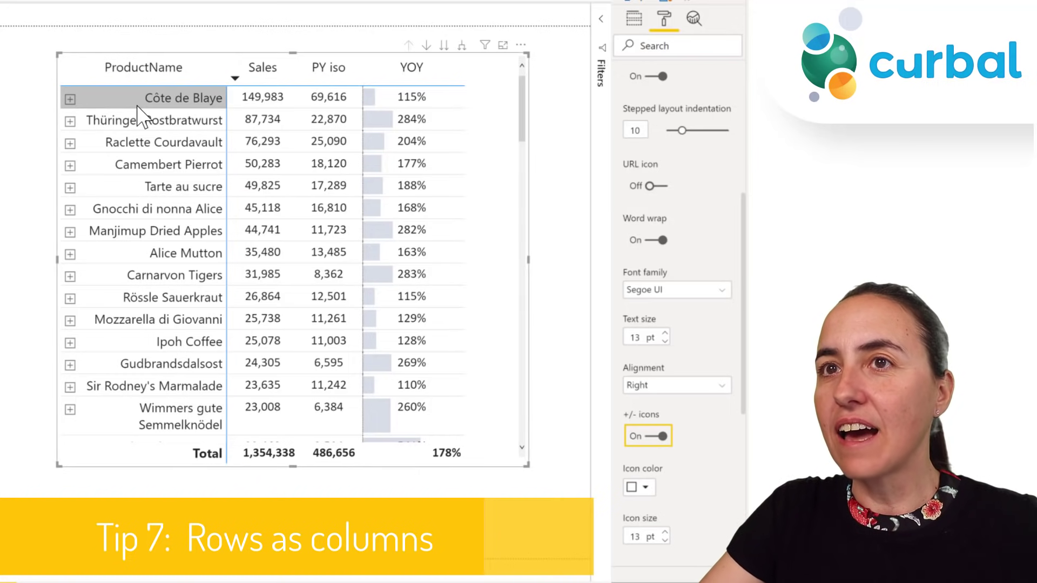
# Expand the Côte de Blaye row, turn off the row headers' stepped layout, and collapse the row again.
pyautogui.click(69, 99)
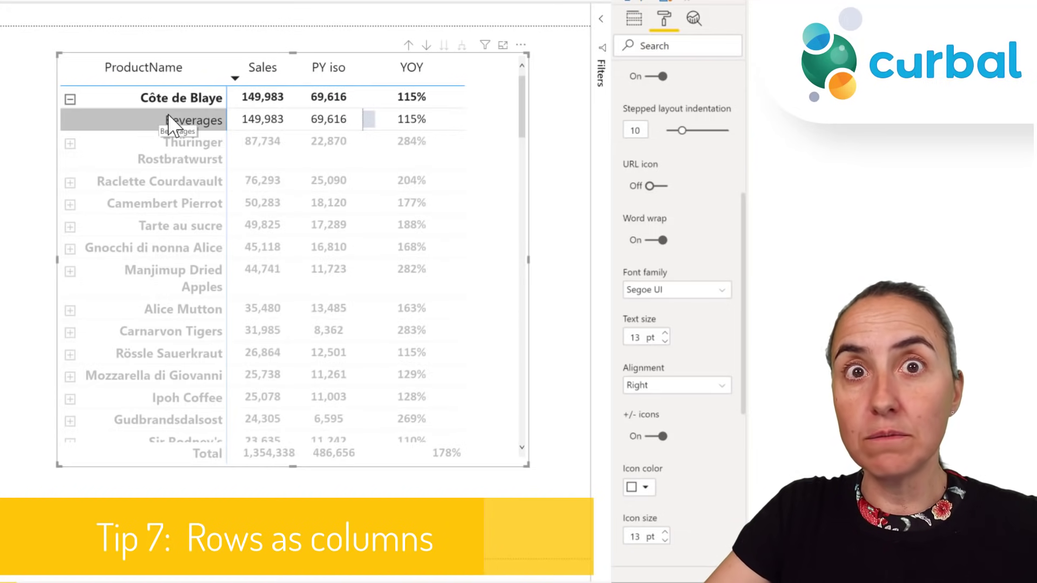
pyautogui.scroll(2, 688, 192)
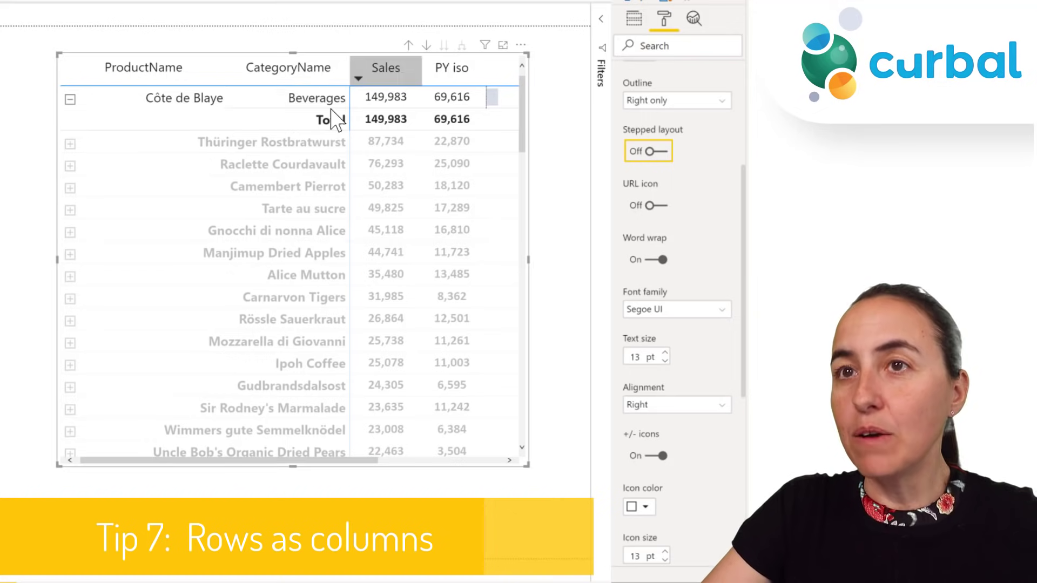
pyautogui.click(70, 100)
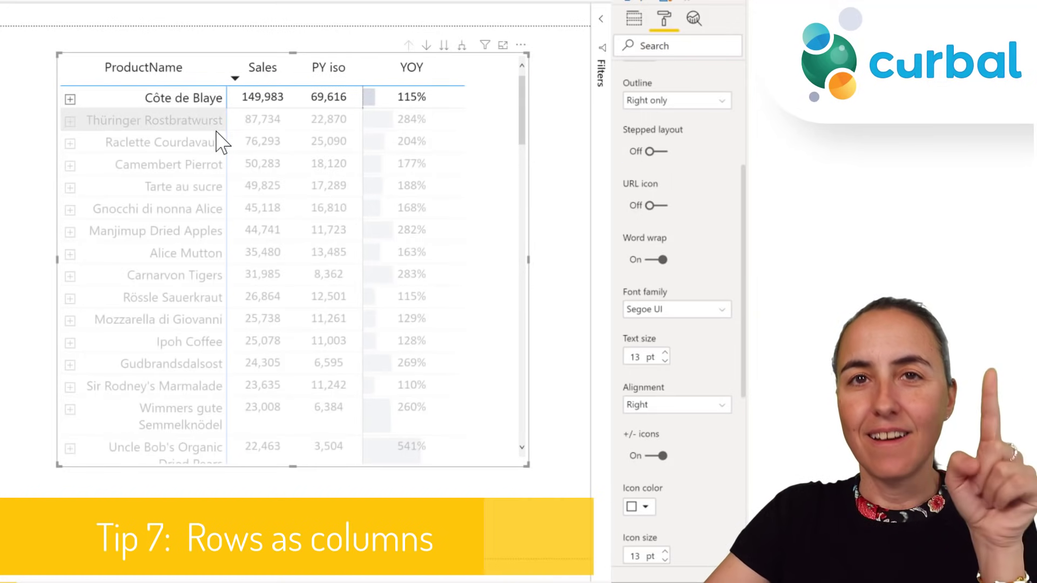
# Clear the row selection, expand all products down to CategoryName, and enlarge the matrix until the YOY column fits.
pyautogui.click(196, 105)
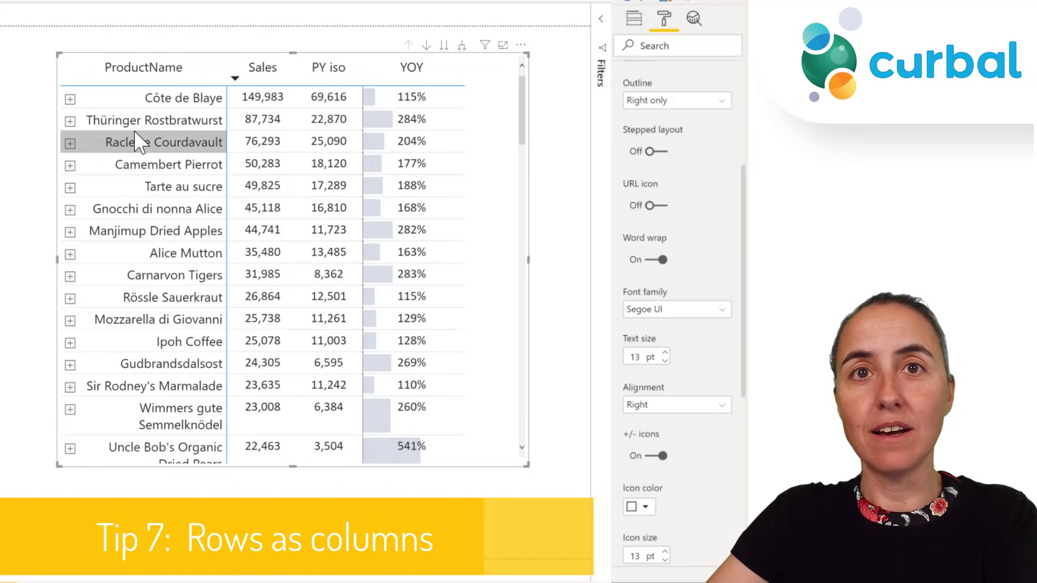
pyautogui.click(468, 57)
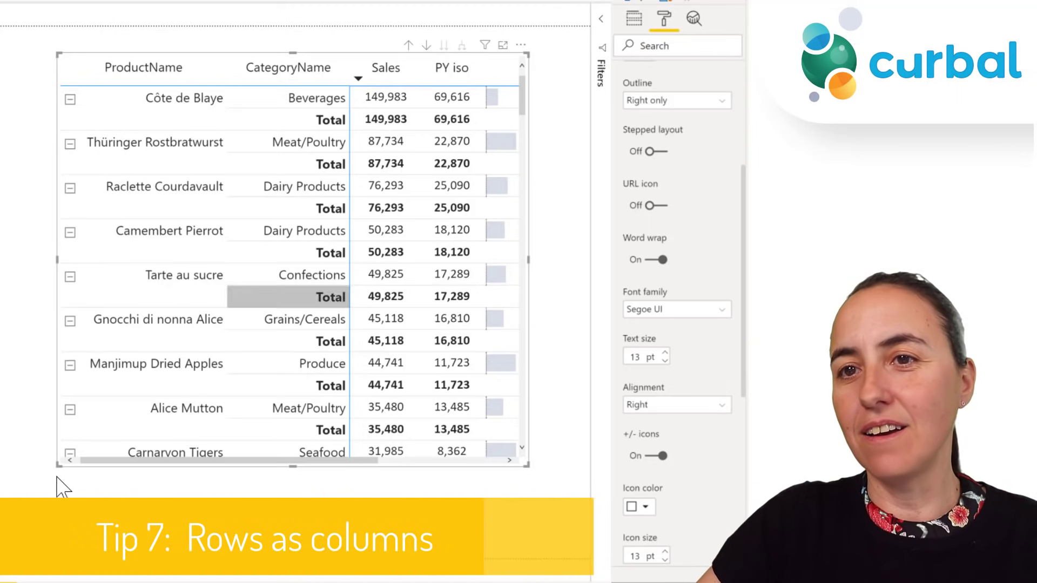
pyautogui.moveTo(58, 465); pyautogui.dragTo(19, 495)
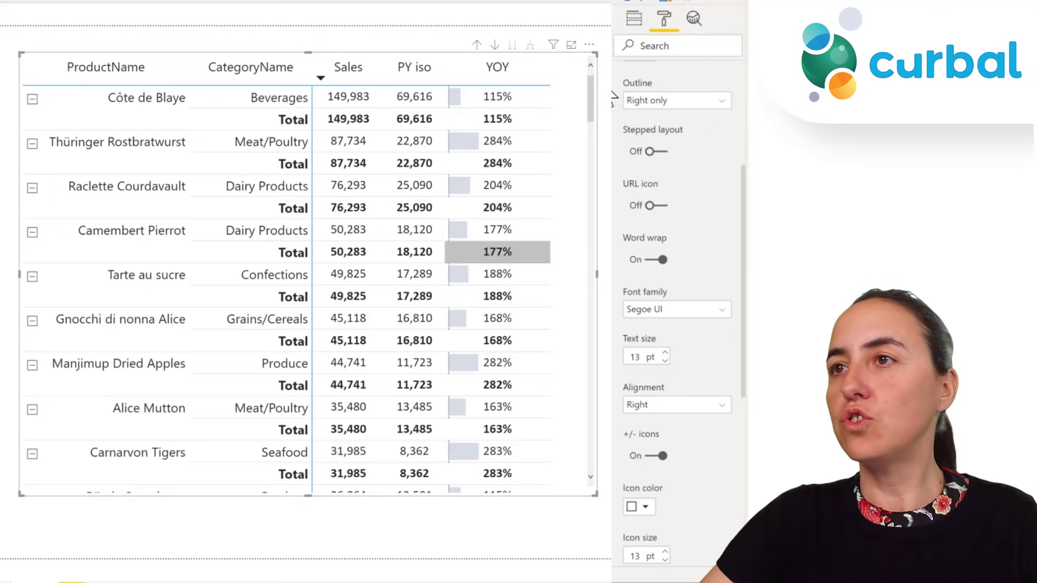
# Turn on Show on rows for the matrix's values.
pyautogui.scroll(5, 678, 208)
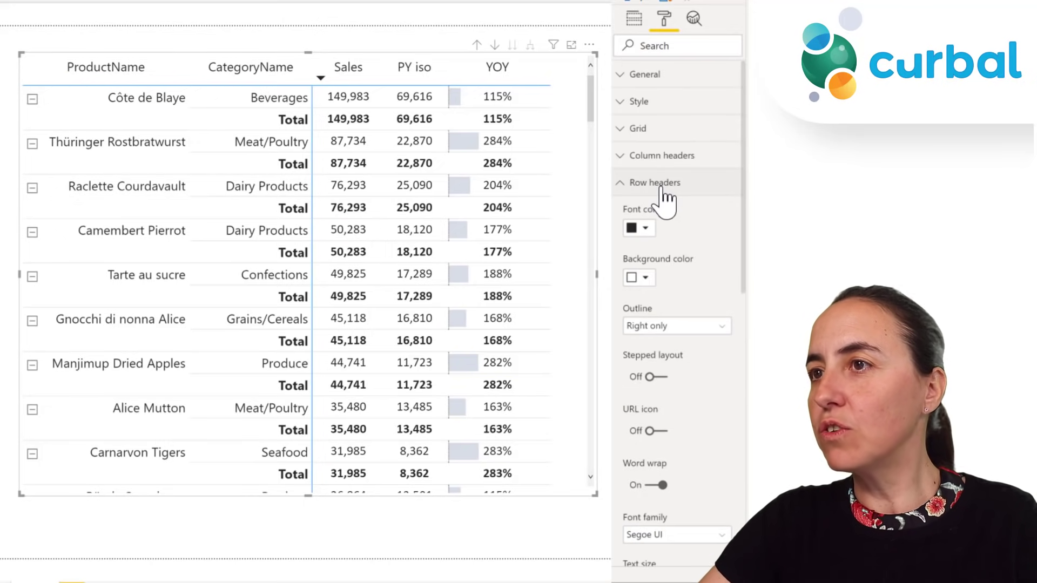
pyautogui.click(660, 185)
pyautogui.click(651, 213)
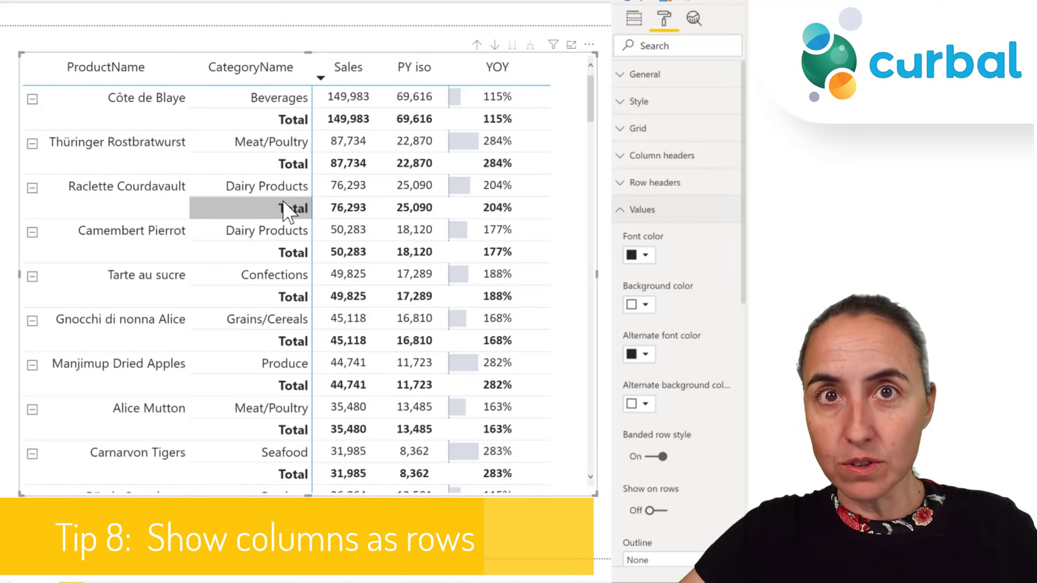
pyautogui.scroll(-2, 696, 292)
pyautogui.scroll(-1, 696, 294)
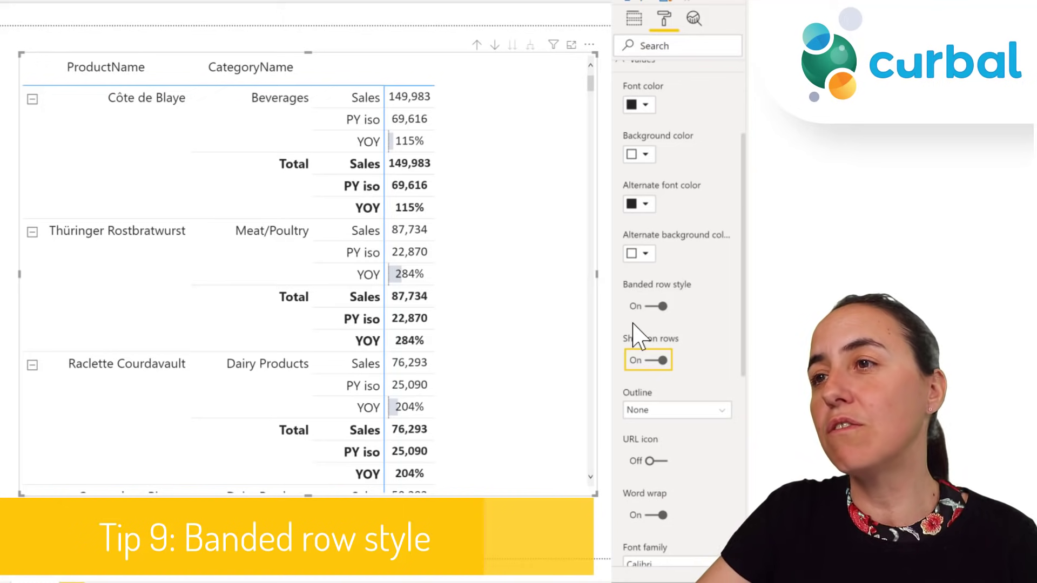
# Turn the banded row style of the matrix's values off and back on.
pyautogui.click(654, 306)
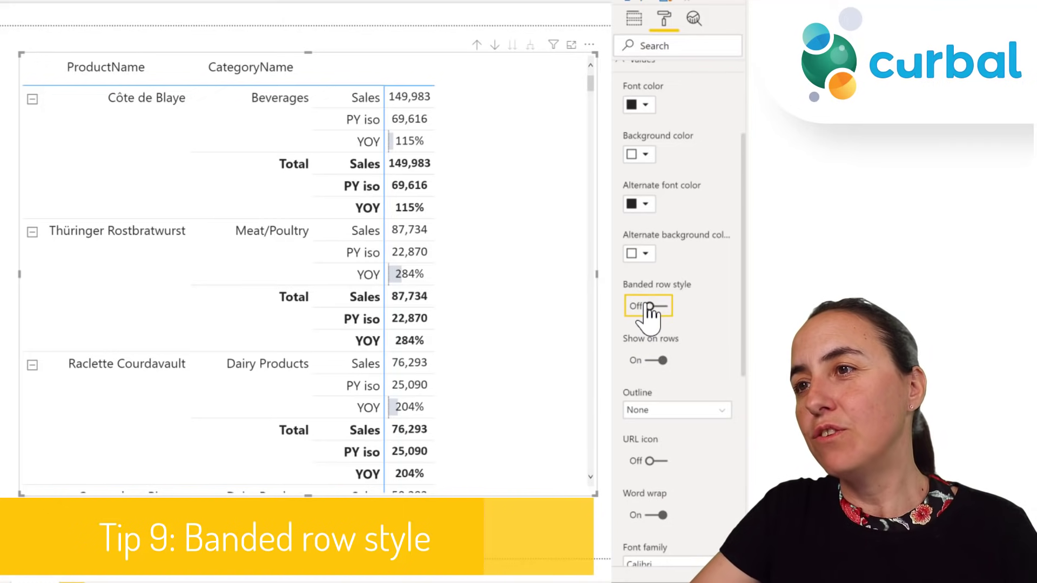
pyautogui.click(649, 306)
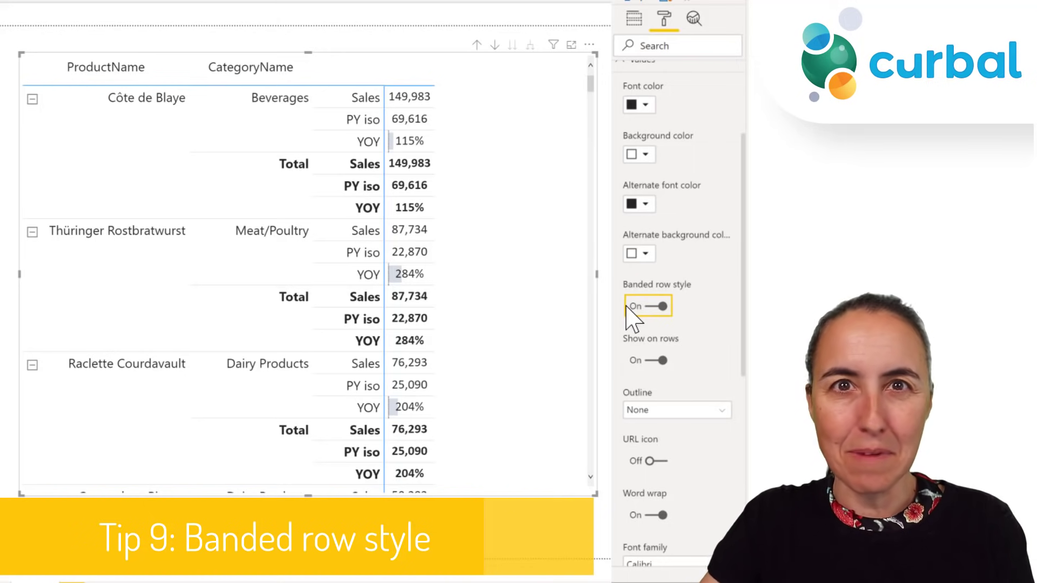
pyautogui.scroll(3, 669, 227)
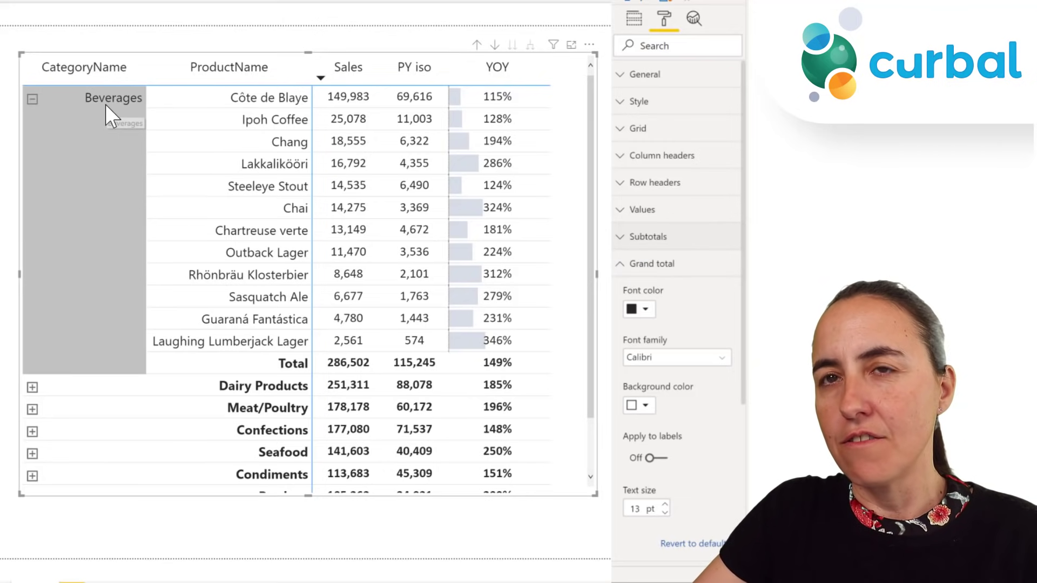
# Turn off the matrix's row subtotals and collapse the Beverages category.
pyautogui.scroll(-1, 529, 405)
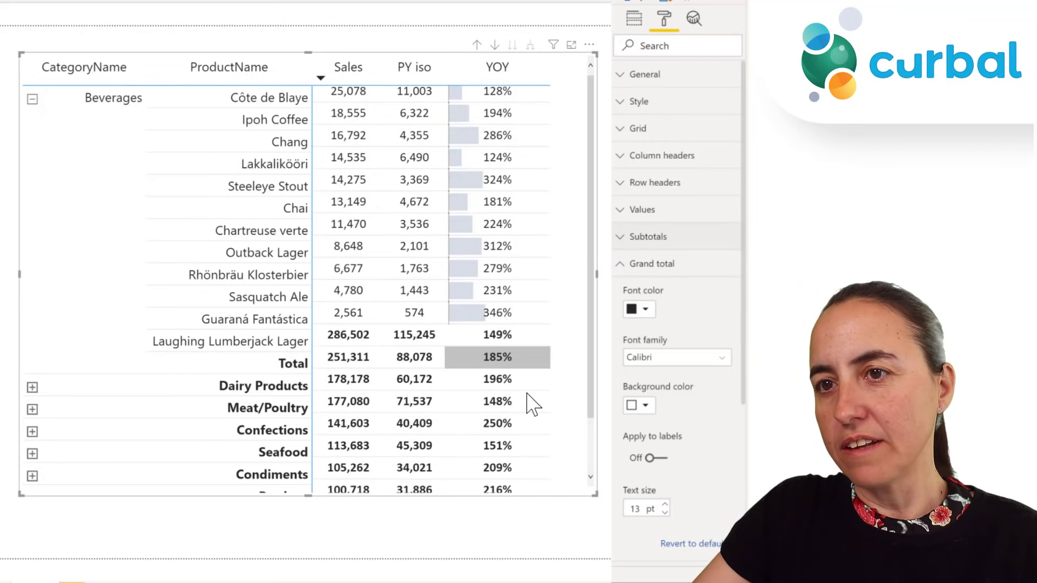
pyautogui.scroll(-2, 529, 405)
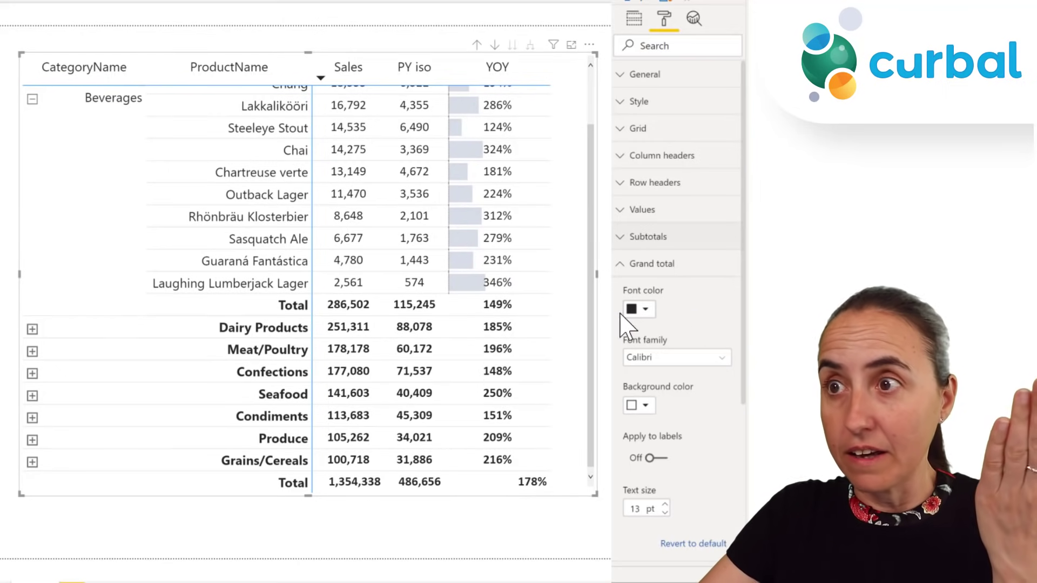
pyautogui.click(657, 238)
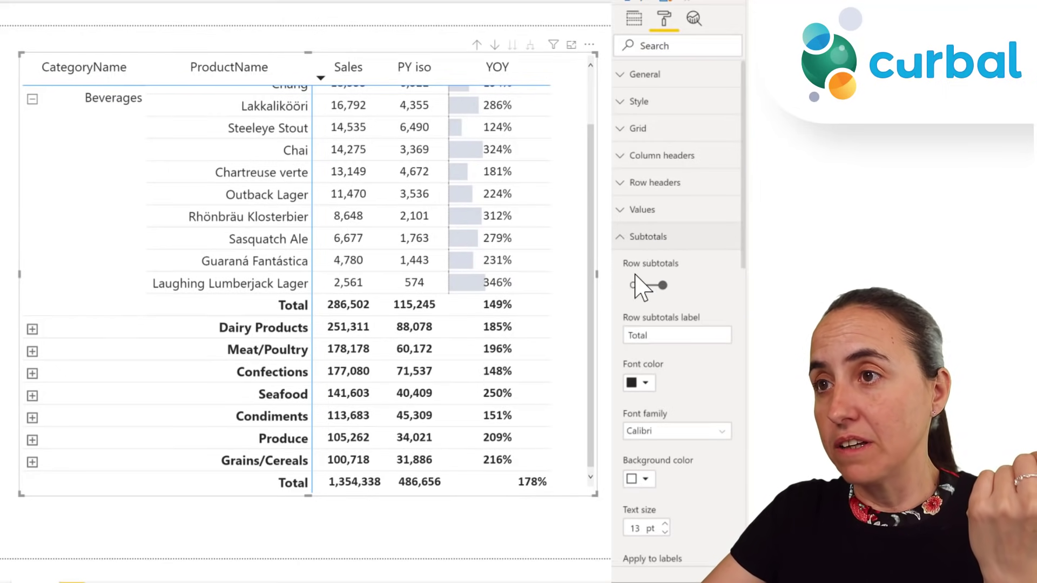
pyautogui.scroll(-5, 669, 286)
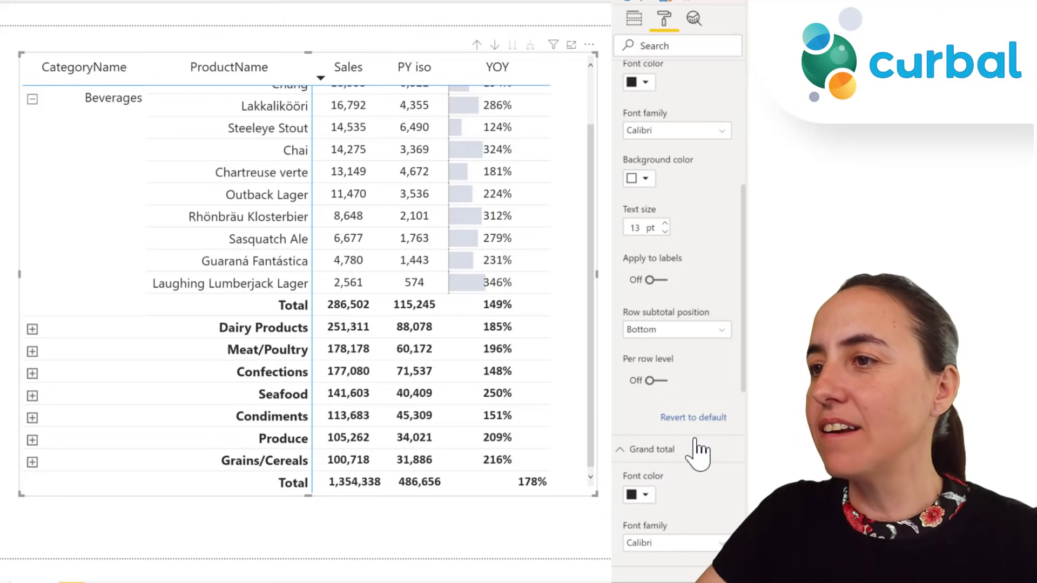
pyautogui.scroll(5, 683, 405)
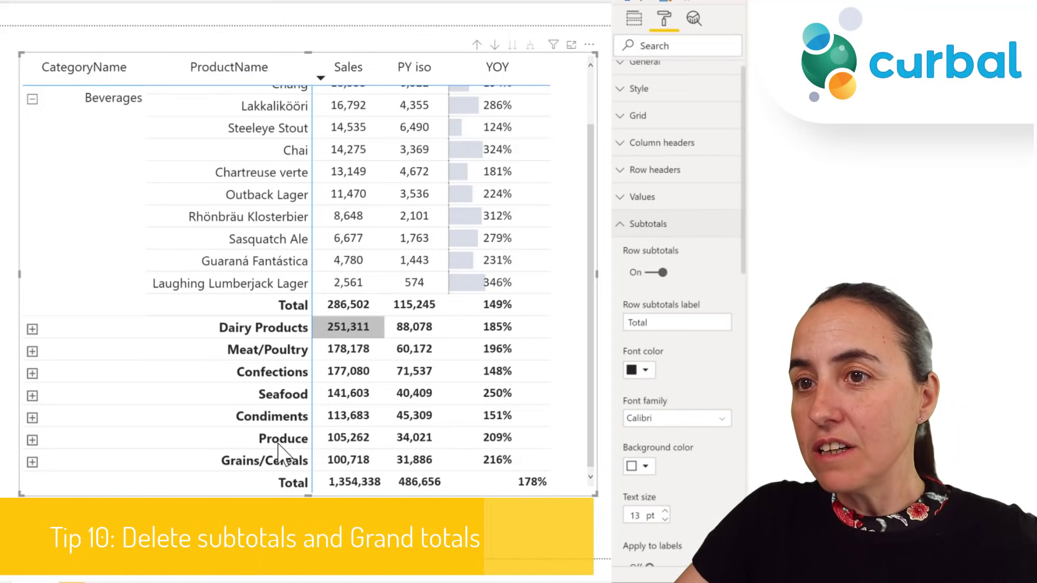
pyautogui.click(659, 273)
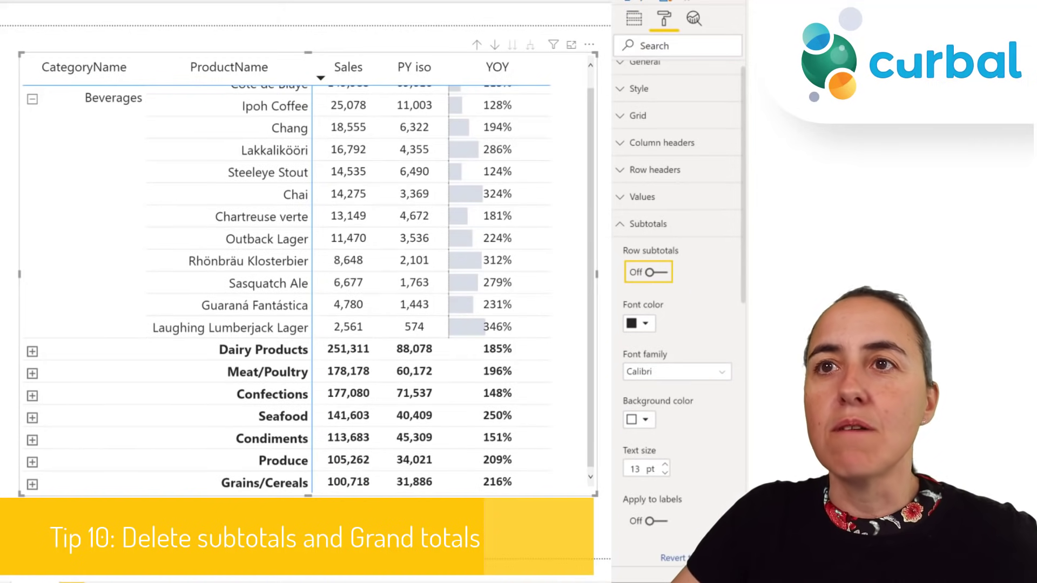
pyautogui.click(39, 111)
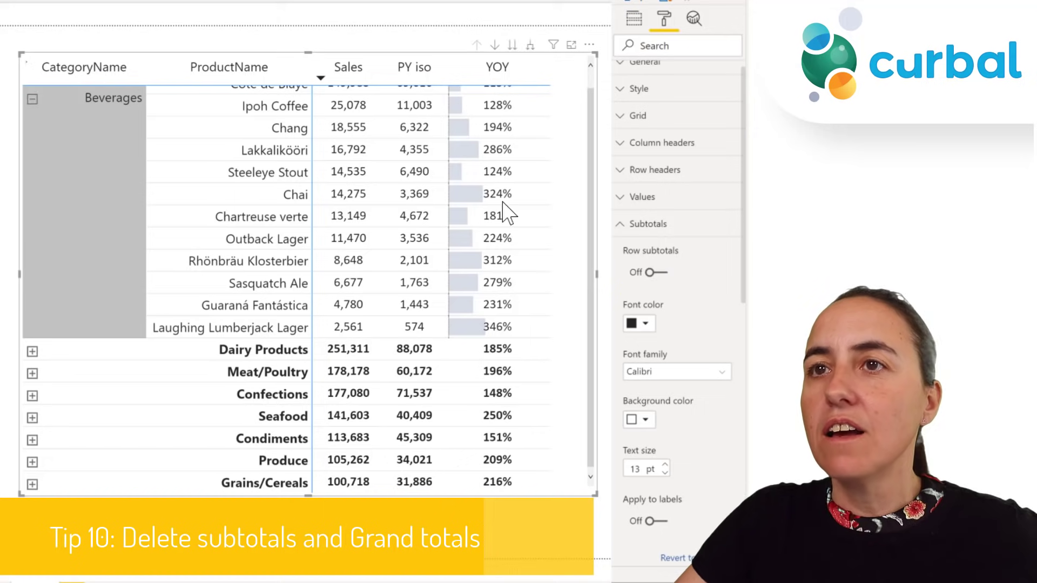
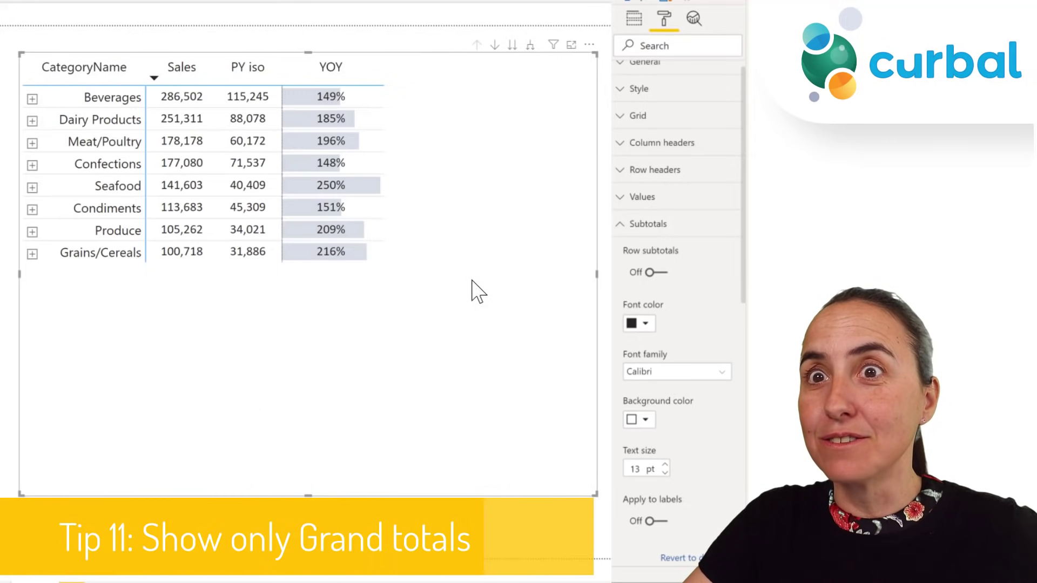
pyautogui.scroll(-5, 683, 329)
pyautogui.click(654, 301)
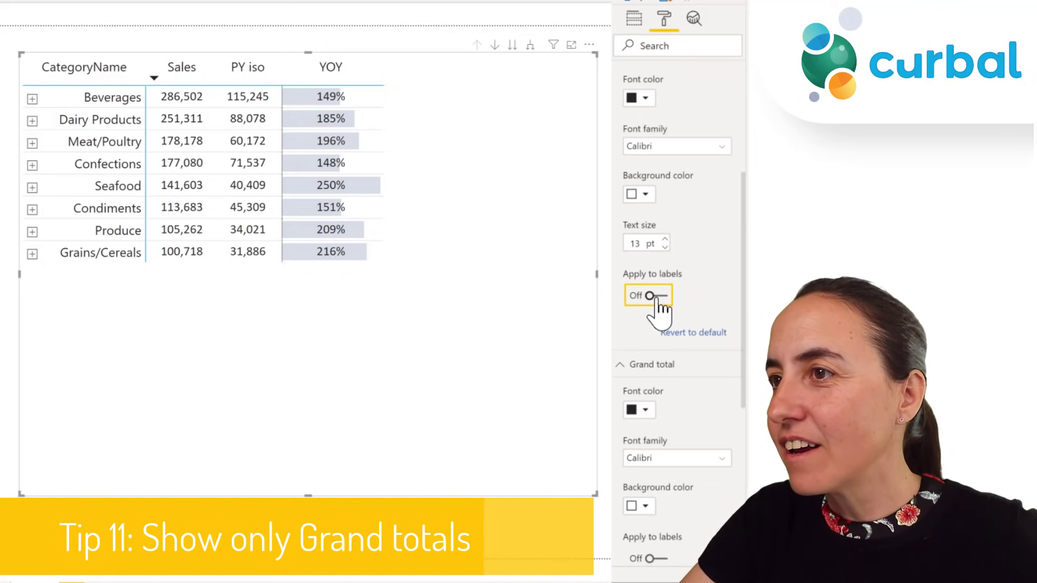
pyautogui.click(658, 302)
pyautogui.click(658, 299)
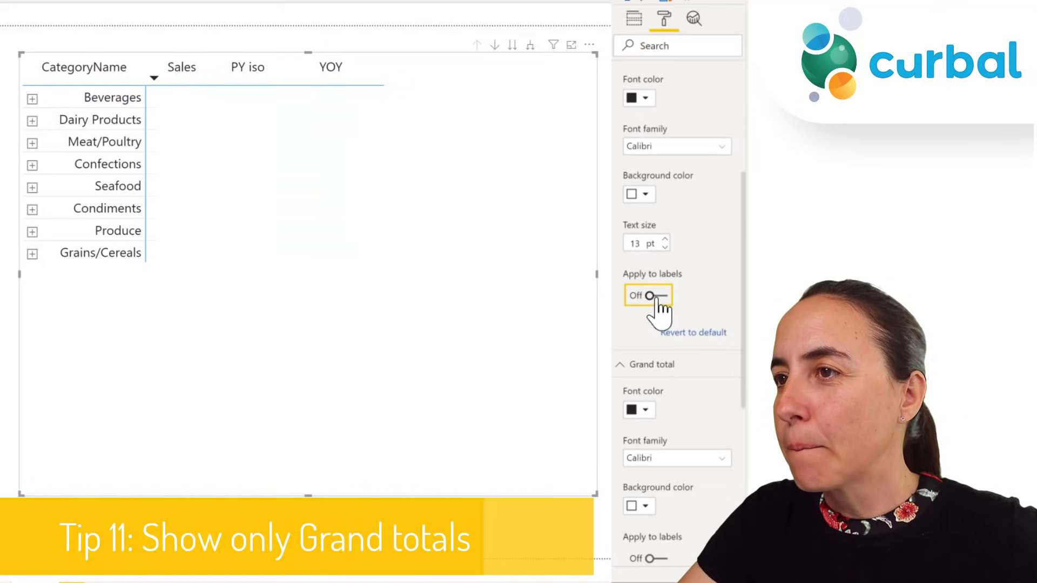
# Turn the matrix's row subtotals back on and expand the Beverages category.
pyautogui.scroll(5, 675, 292)
pyautogui.click(651, 273)
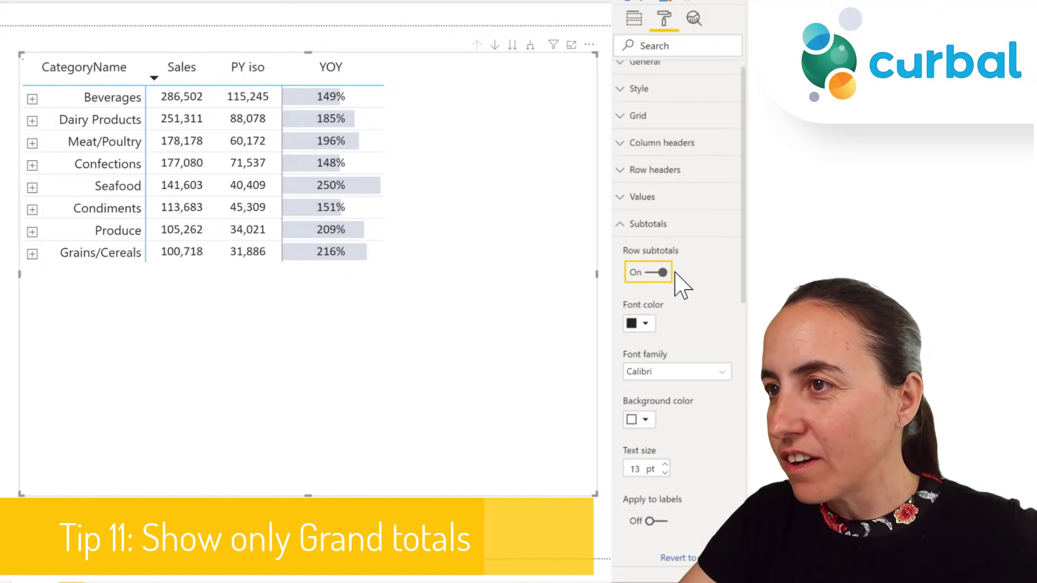
pyautogui.scroll(-2, 681, 283)
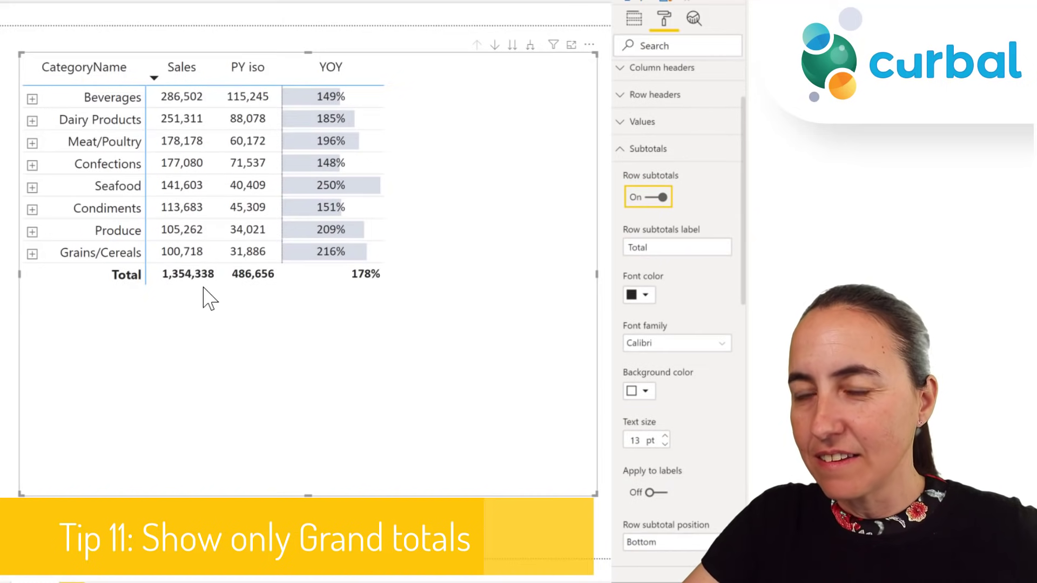
pyautogui.click(33, 99)
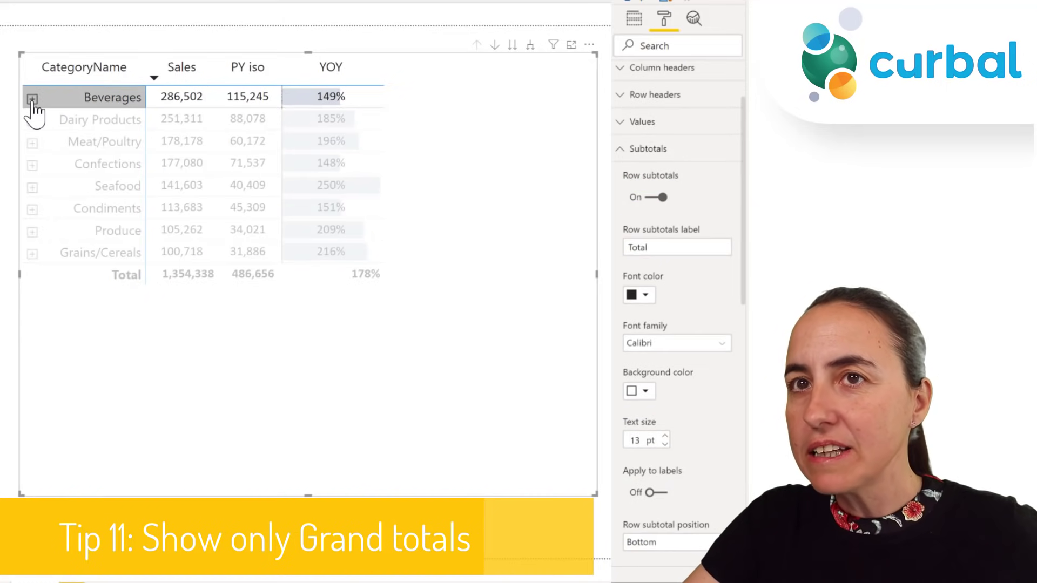
# Enable subtotals per row level and turn off the ProductName subtotals so only the grand total remains.
pyautogui.scroll(-4, 729, 412)
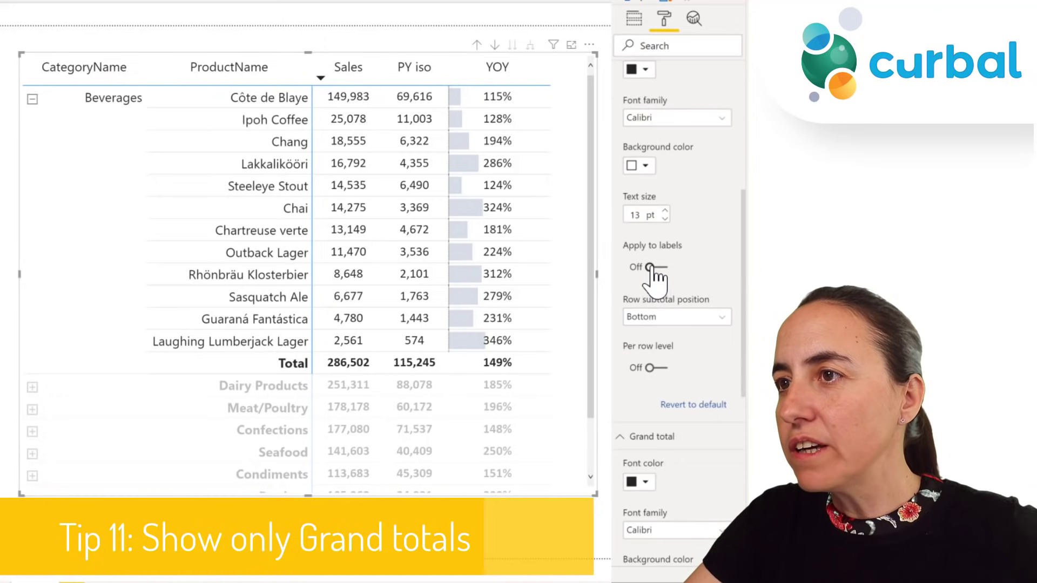
pyautogui.click(655, 367)
pyautogui.scroll(-2, 704, 381)
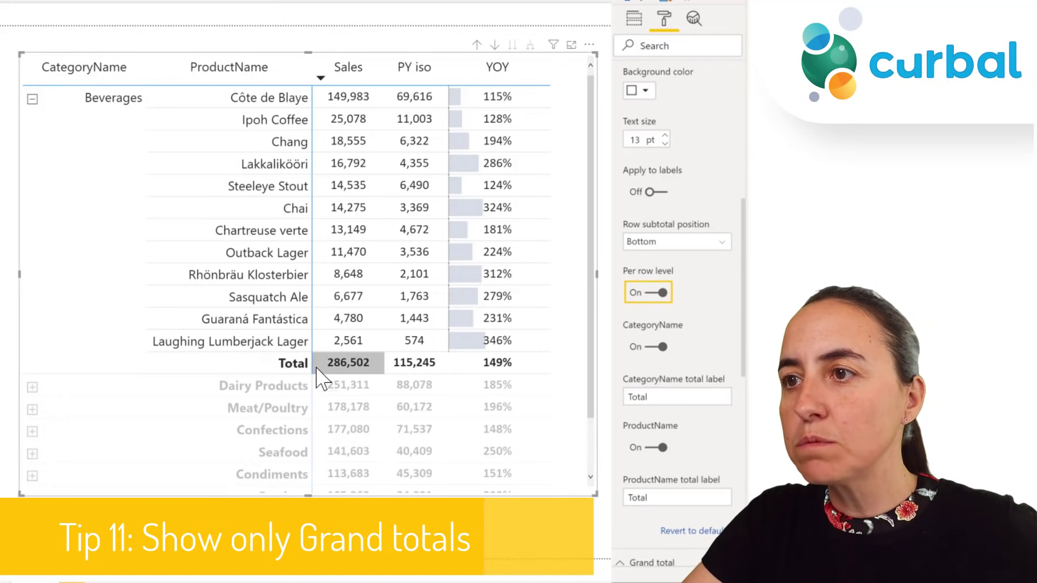
pyautogui.click(651, 448)
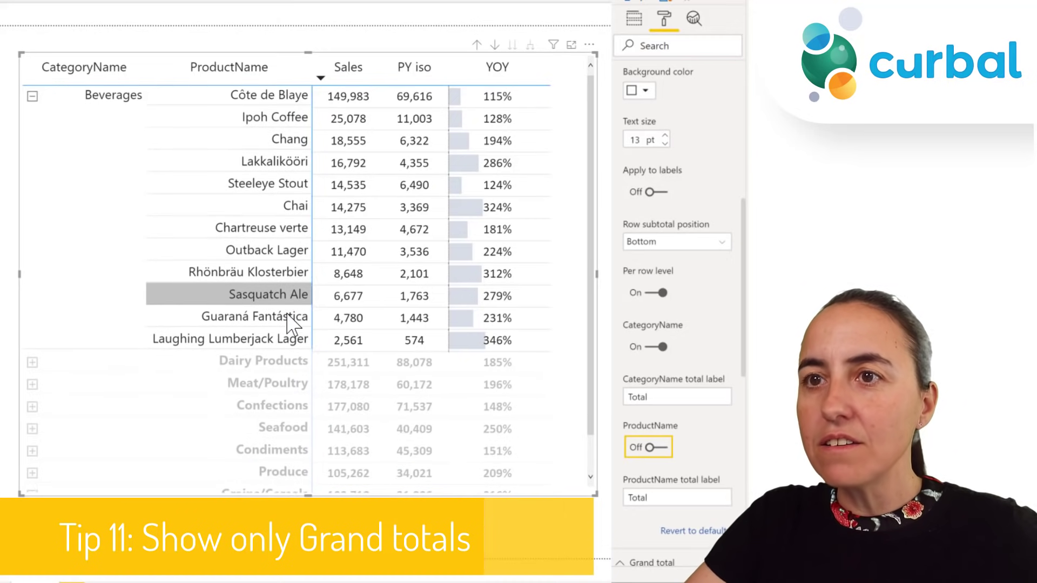
pyautogui.scroll(-2, 292, 324)
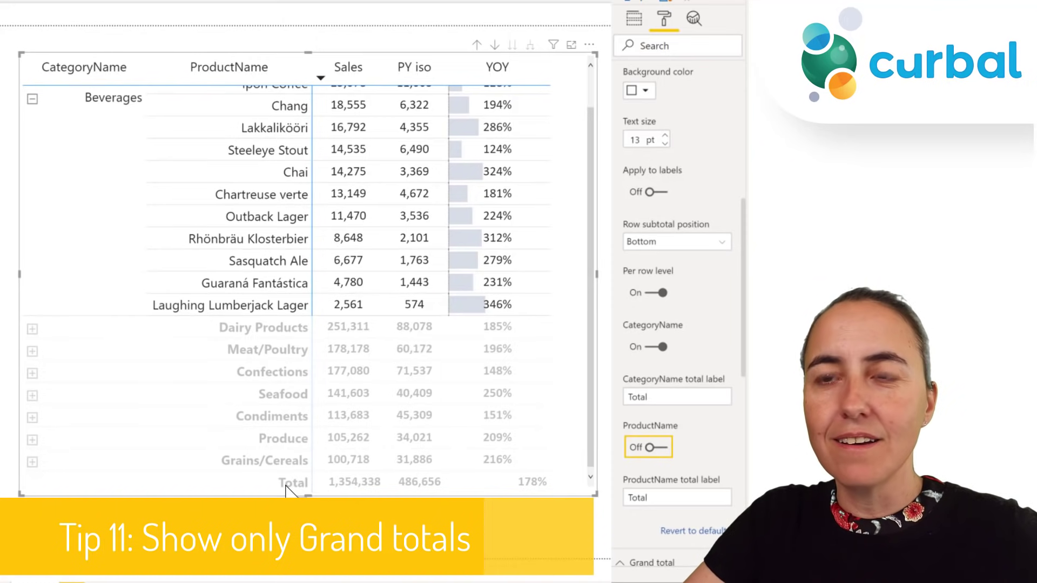
# Show only subtotals by turning ProductName on and CategoryName off, and collapse the Beverages category.
pyautogui.click(660, 449)
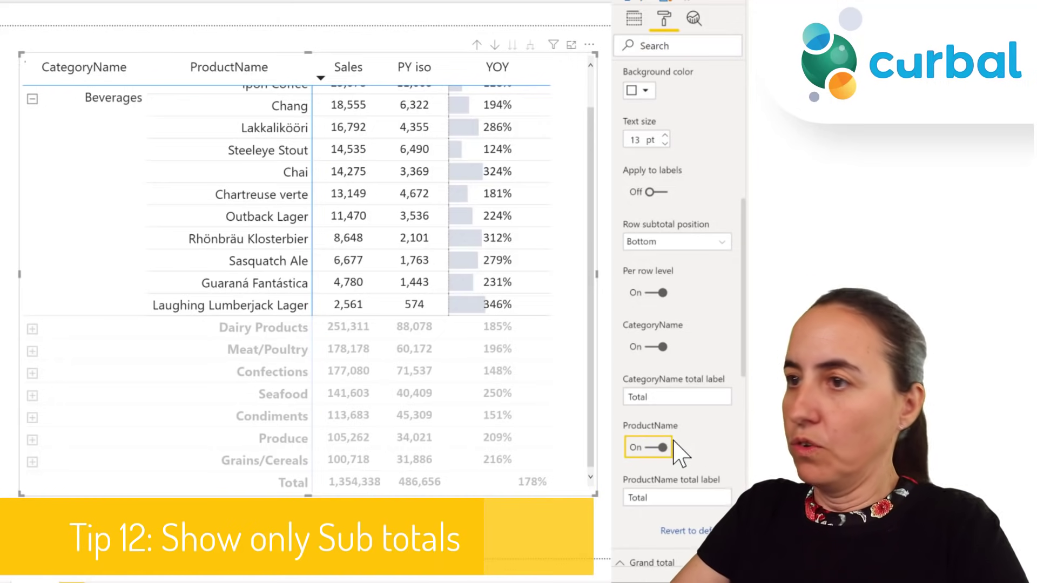
pyautogui.click(653, 347)
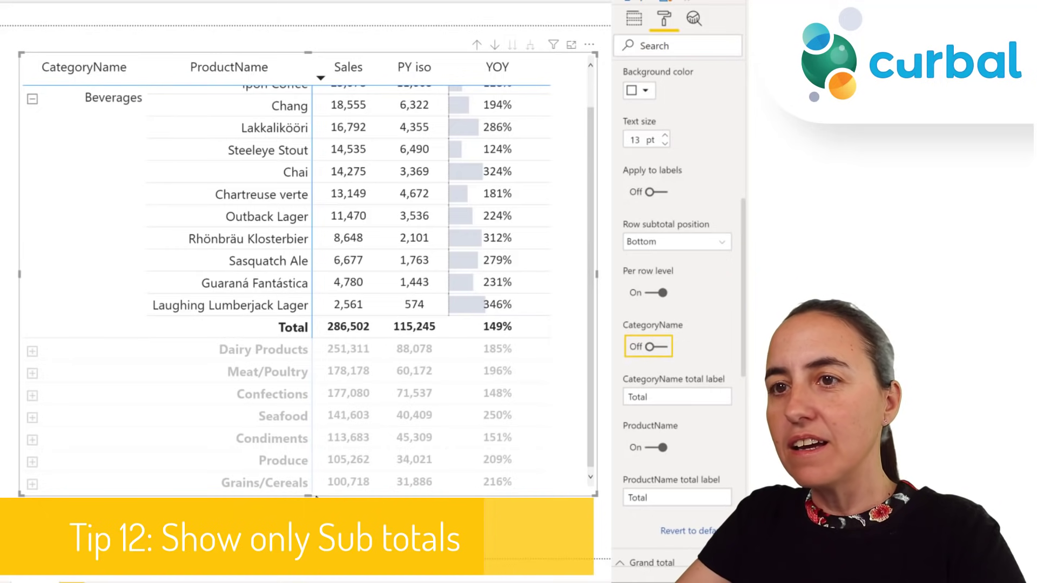
pyautogui.click(31, 100)
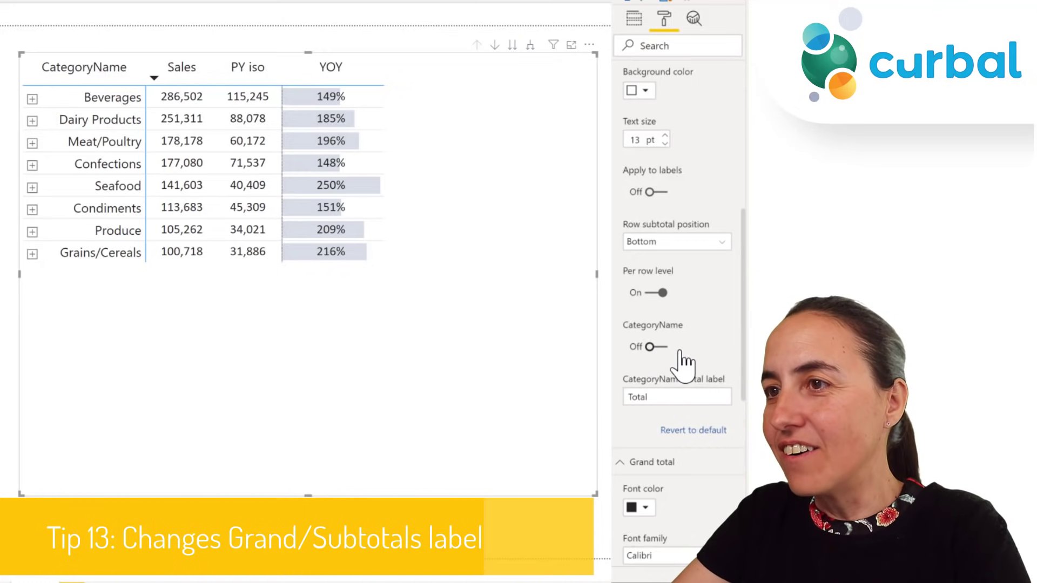
# Turn the CategoryName total back on and set its total label to "Total Cat".
pyautogui.click(656, 347)
pyautogui.click(659, 397)
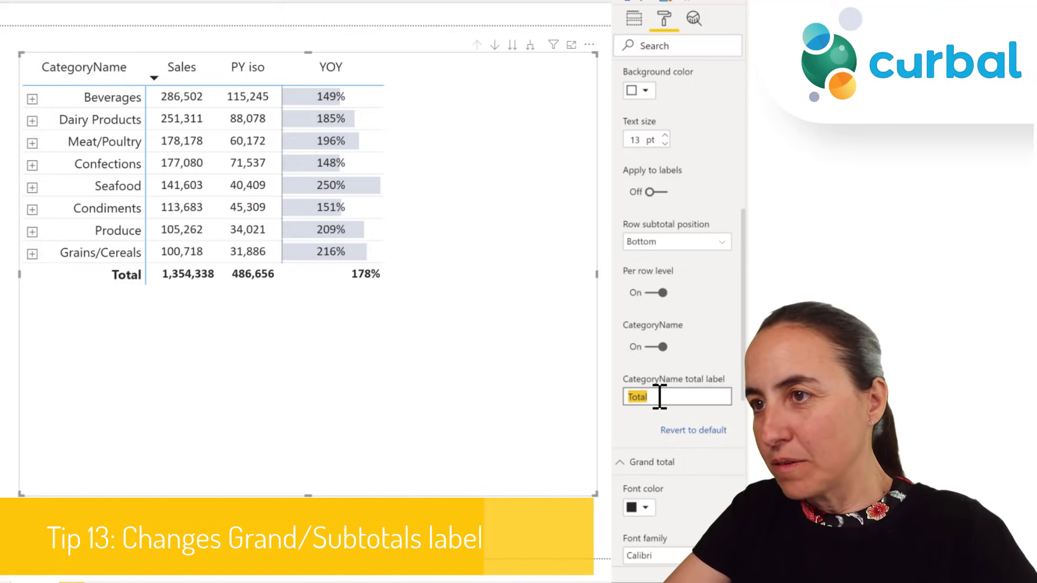
pyautogui.write('Ca')
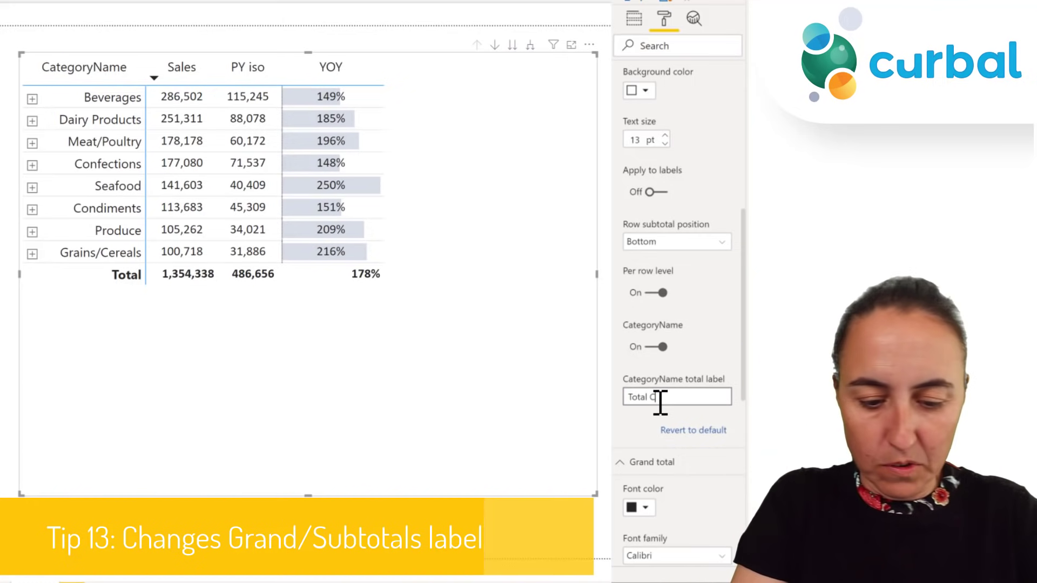
pyautogui.write('t')
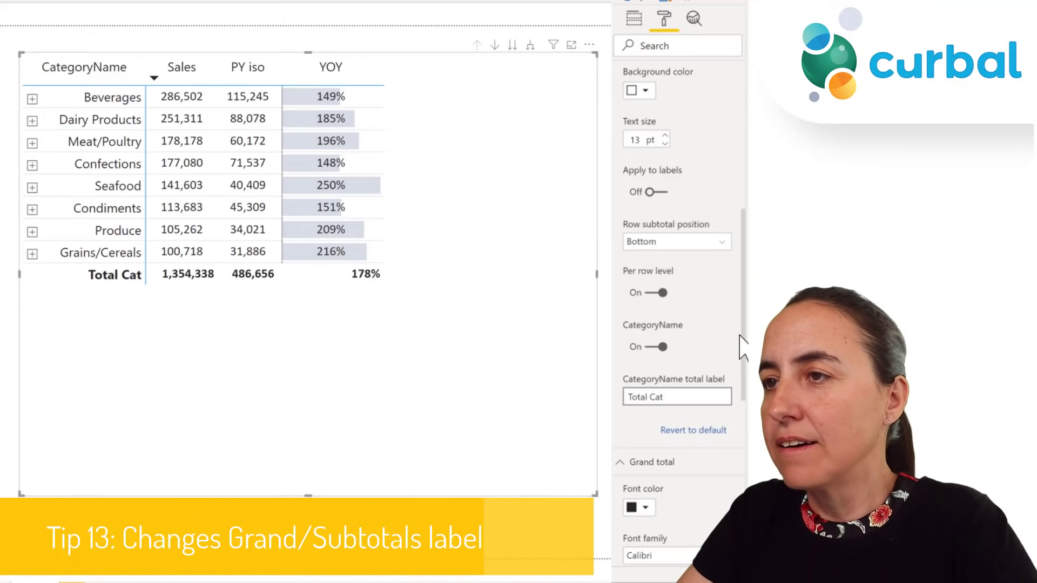
# Set the row subtotal position to Top.
pyautogui.scroll(2, 721, 348)
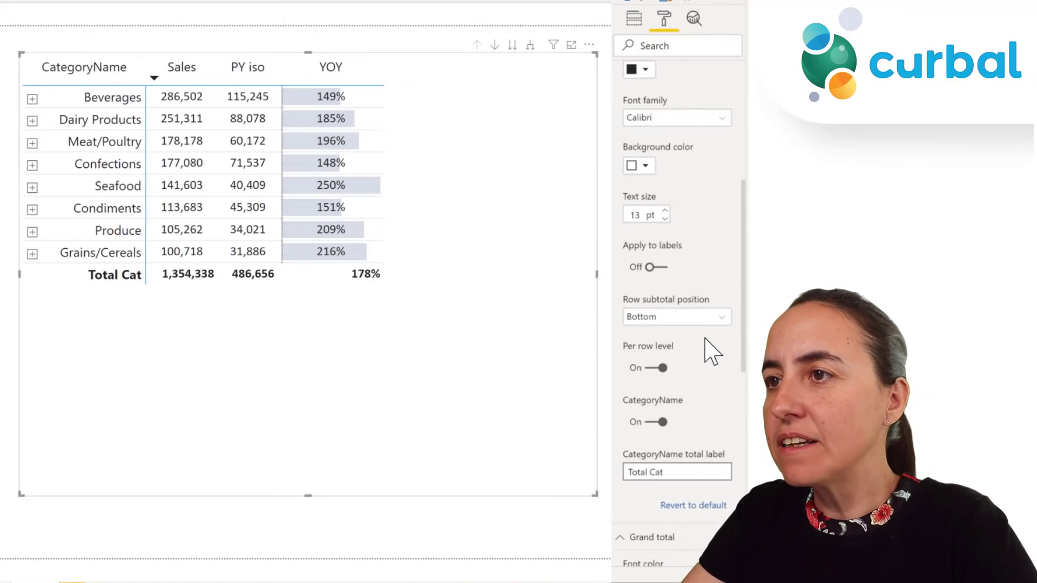
pyautogui.click(672, 318)
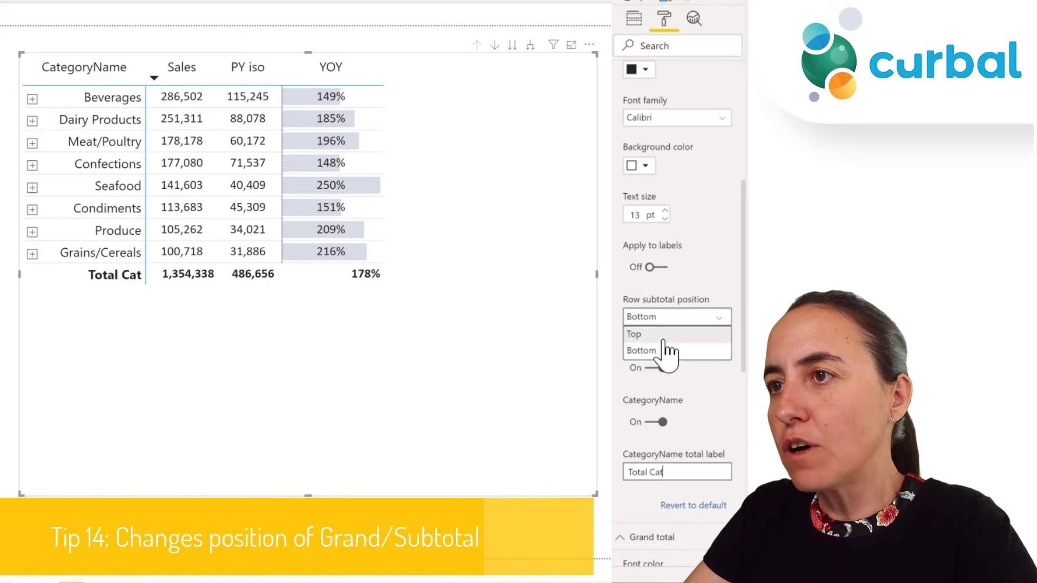
pyautogui.click(665, 336)
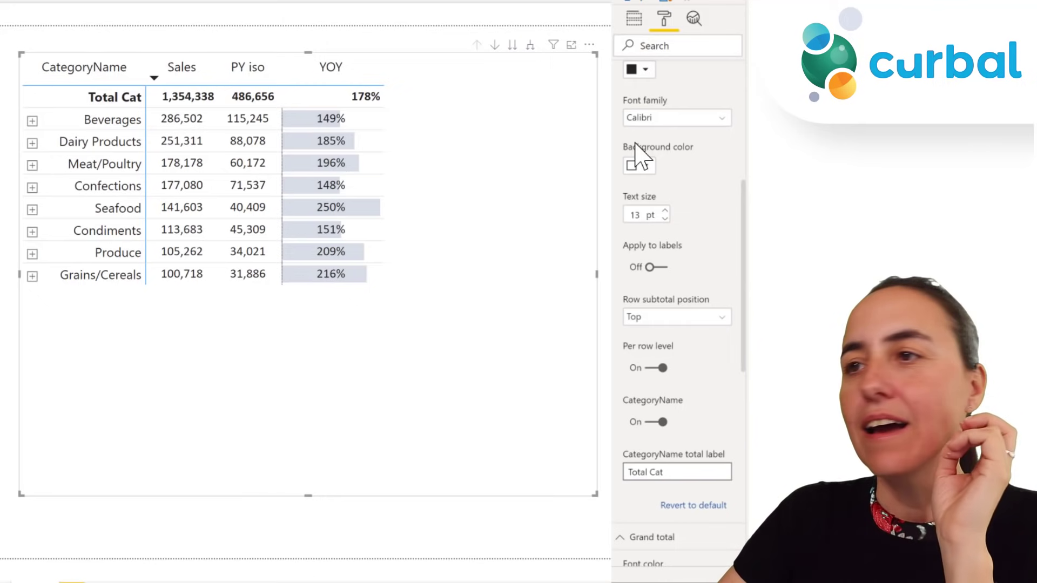
# Set the Sales field's display units to Thousands and apply its field formatting to the total.
pyautogui.scroll(5, 643, 173)
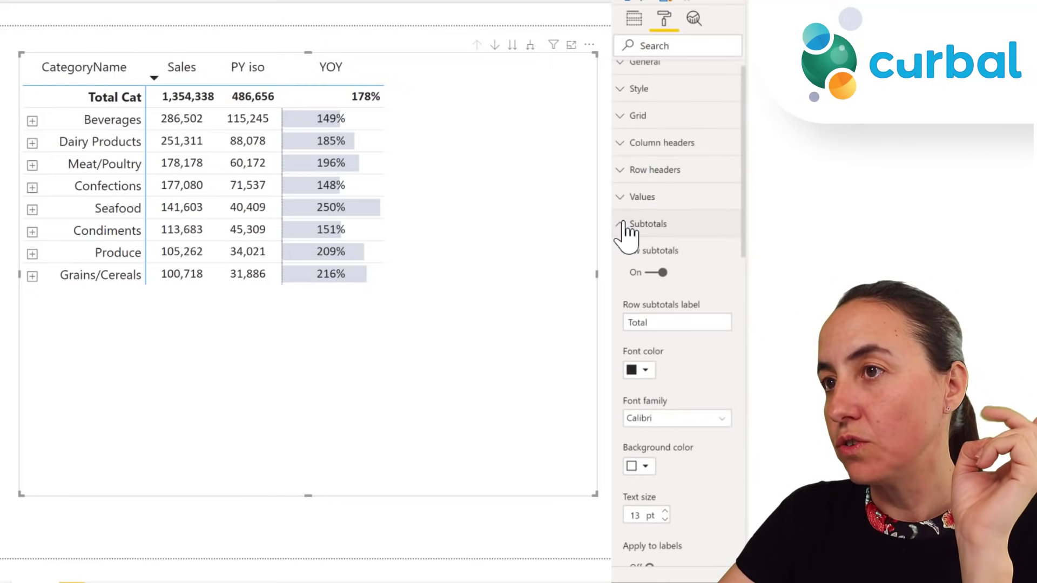
pyautogui.click(661, 255)
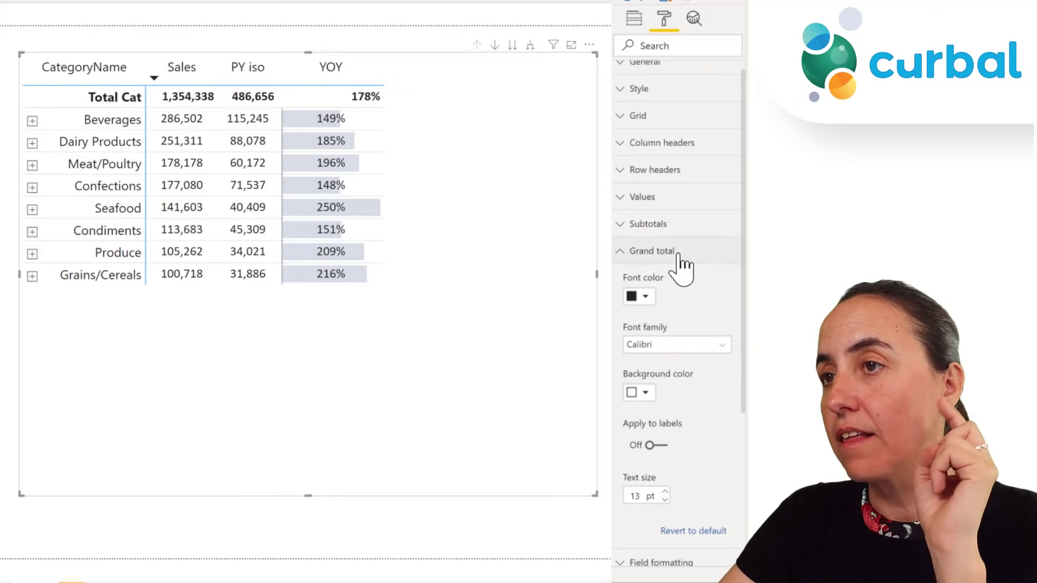
pyautogui.click(679, 253)
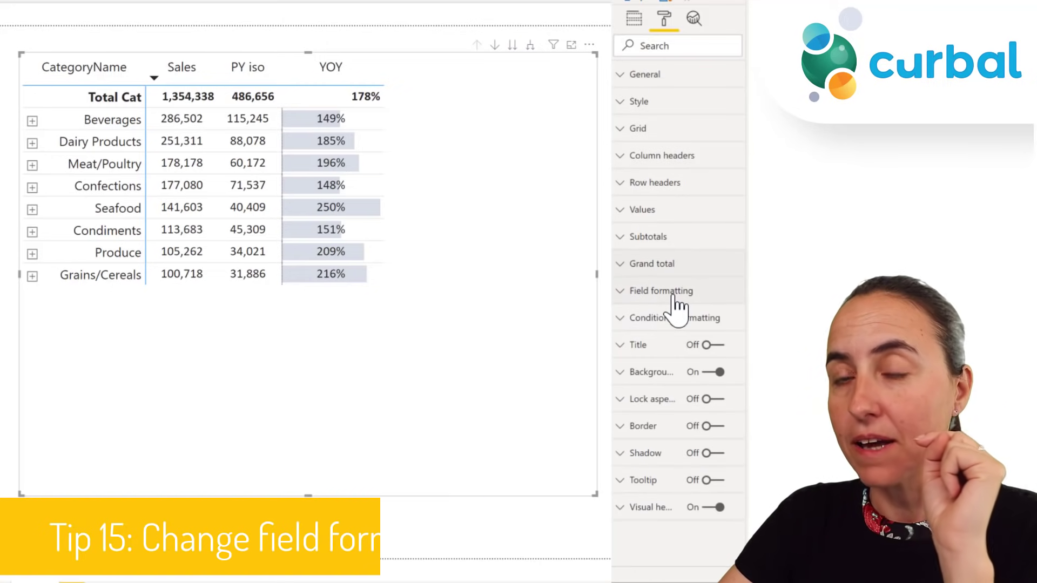
pyautogui.click(673, 295)
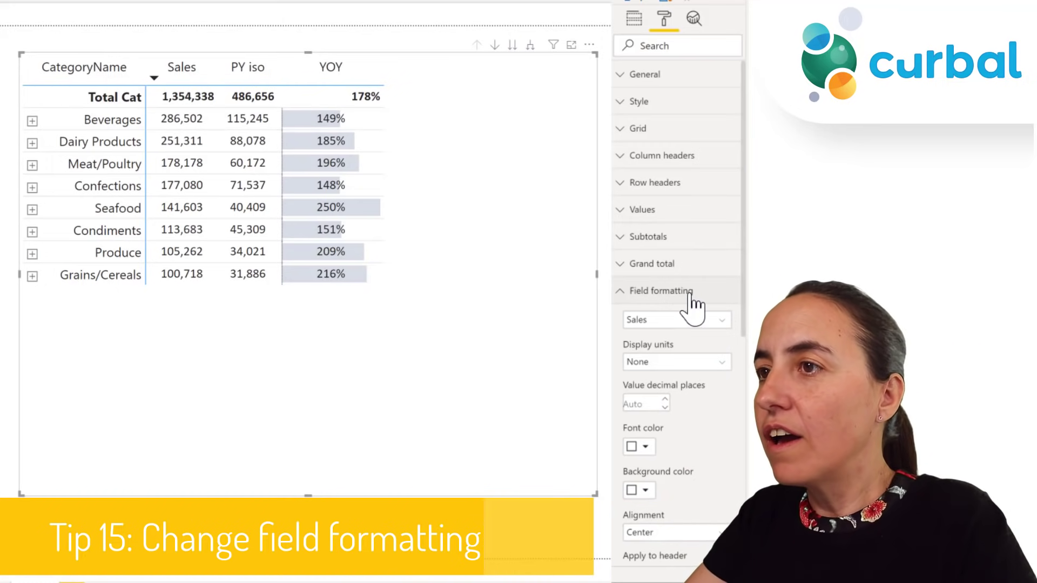
pyautogui.scroll(-3, 690, 243)
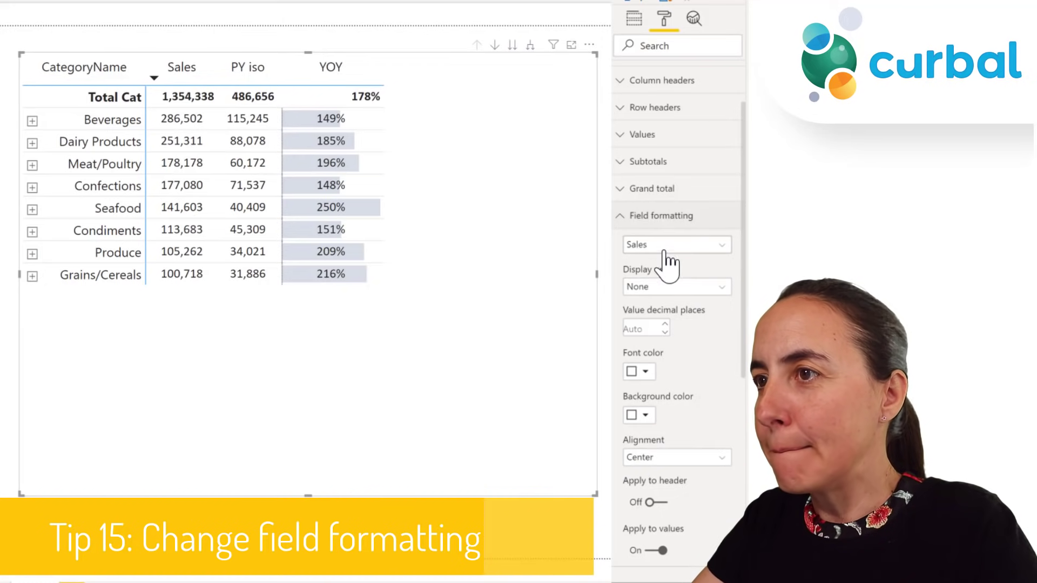
pyautogui.click(723, 292)
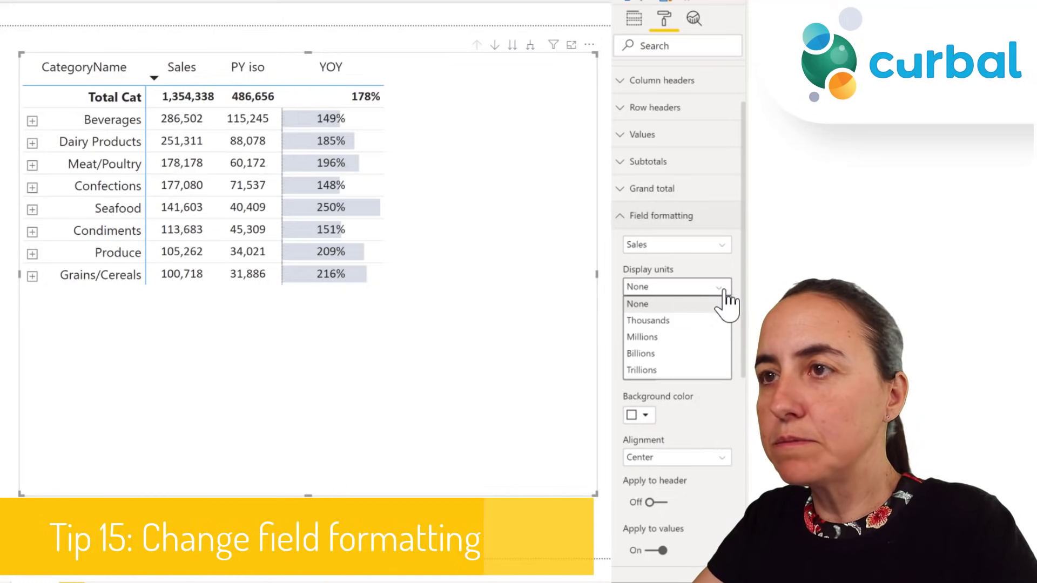
pyautogui.click(664, 321)
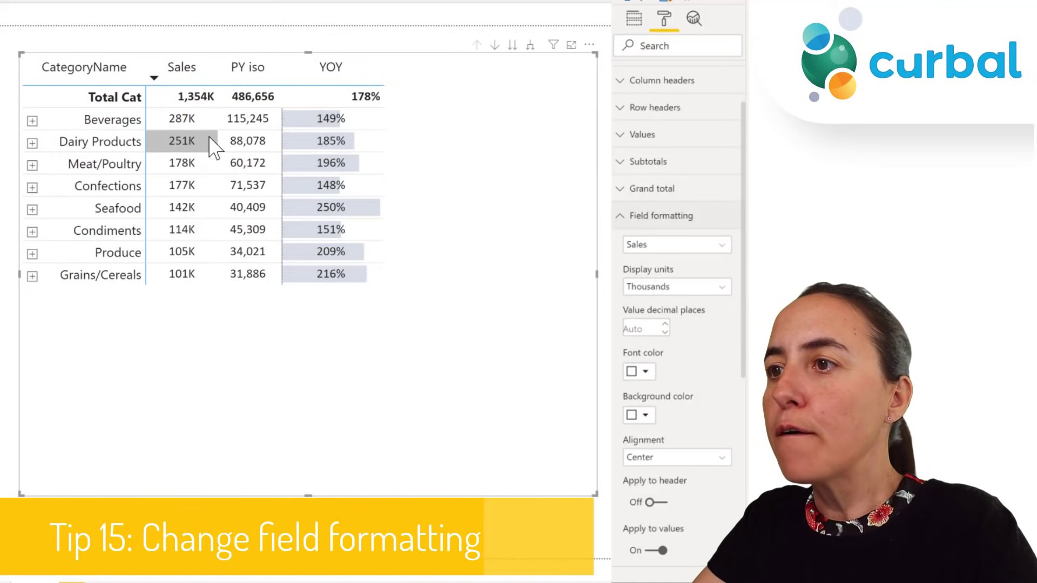
pyautogui.scroll(-3, 698, 527)
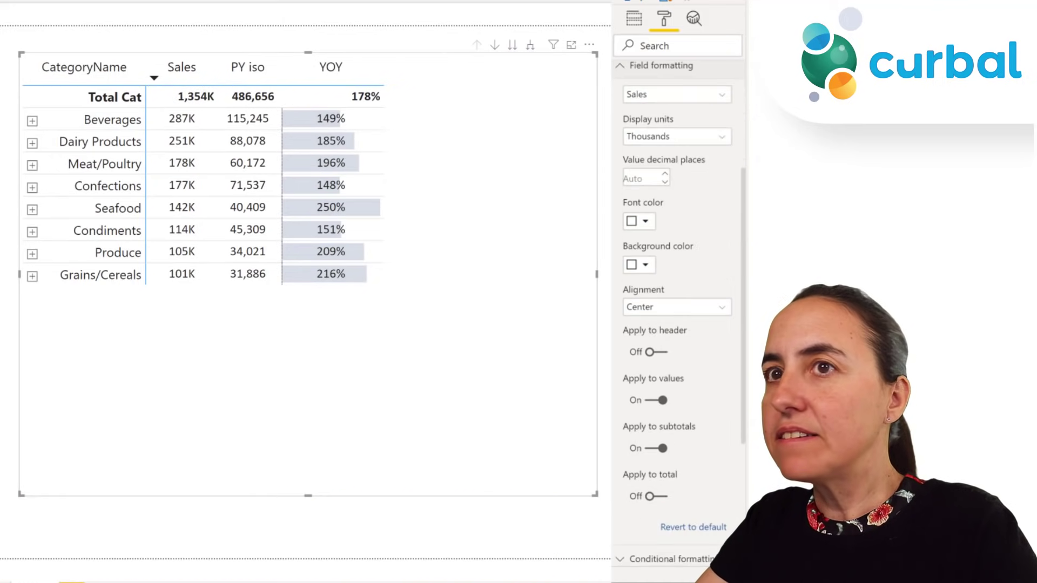
pyautogui.click(663, 497)
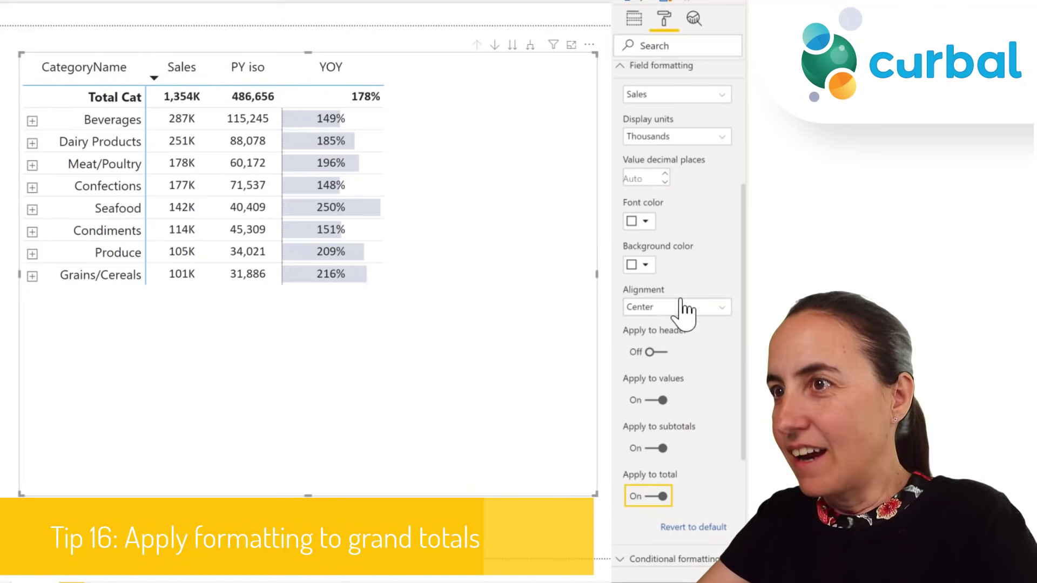
# Set the display units of the PY iso field to Thousands.
pyautogui.click(681, 95)
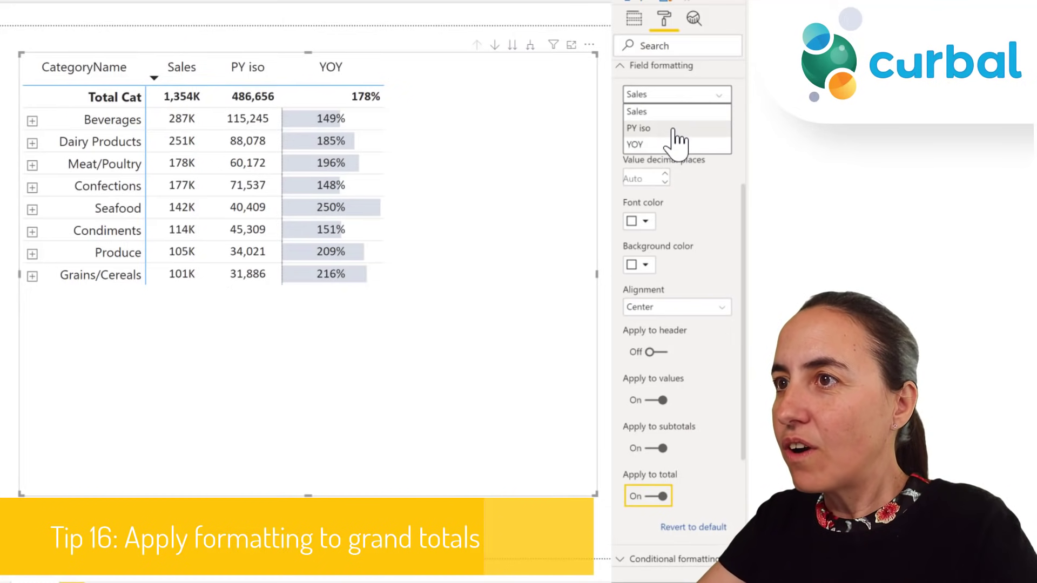
pyautogui.click(673, 128)
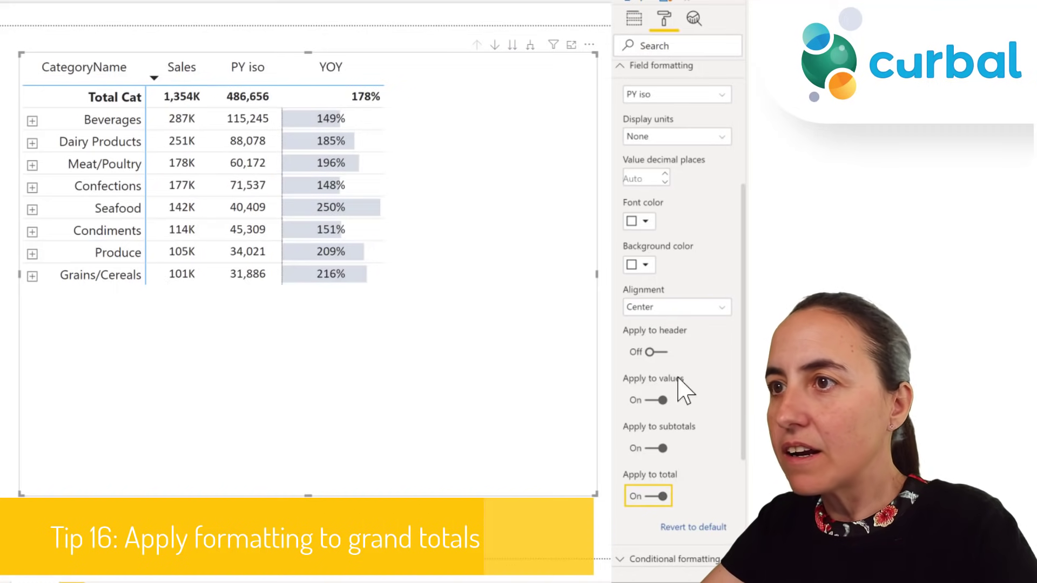
pyautogui.click(669, 138)
pyautogui.click(668, 171)
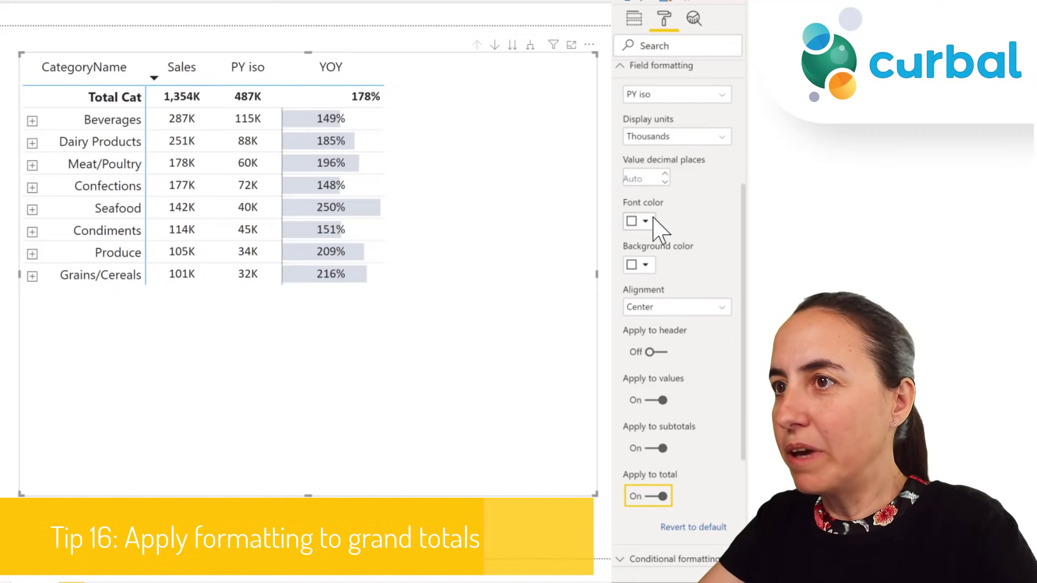
# Give the PY iso field a pink font color and apply its formatting to the header as well.
pyautogui.click(651, 221)
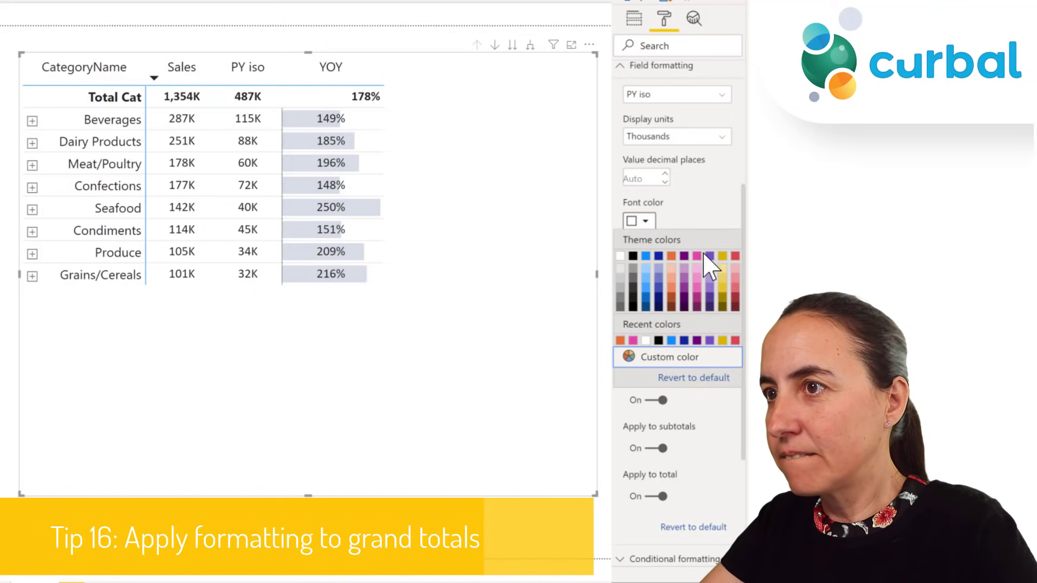
pyautogui.click(697, 257)
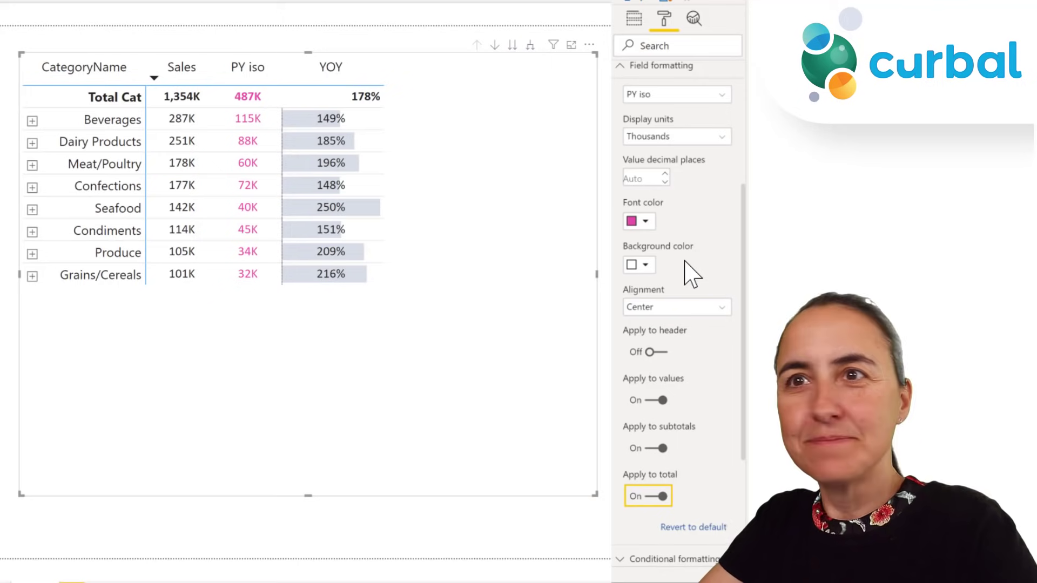
pyautogui.click(650, 352)
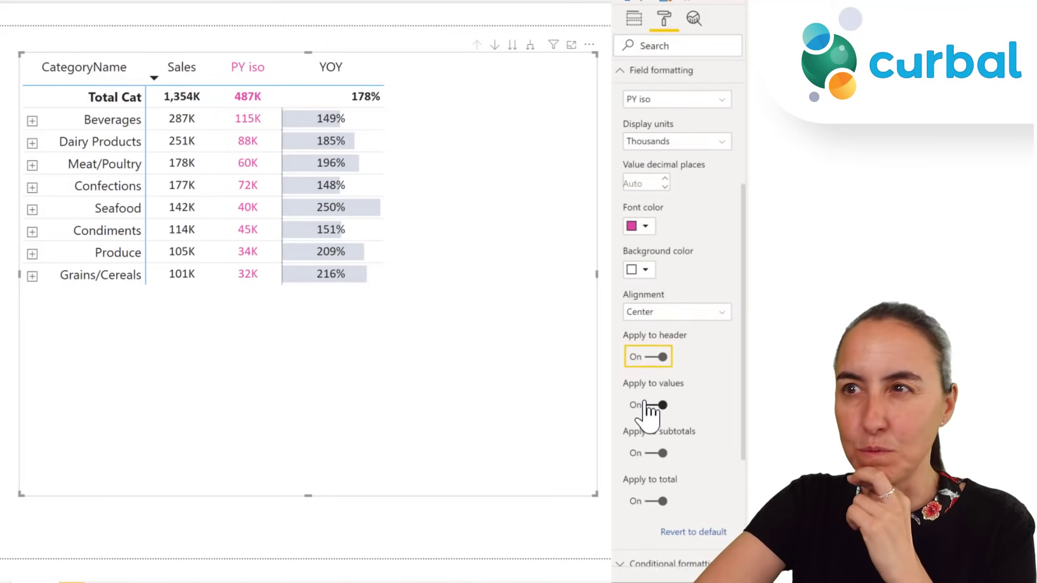
pyautogui.scroll(1, 652, 407)
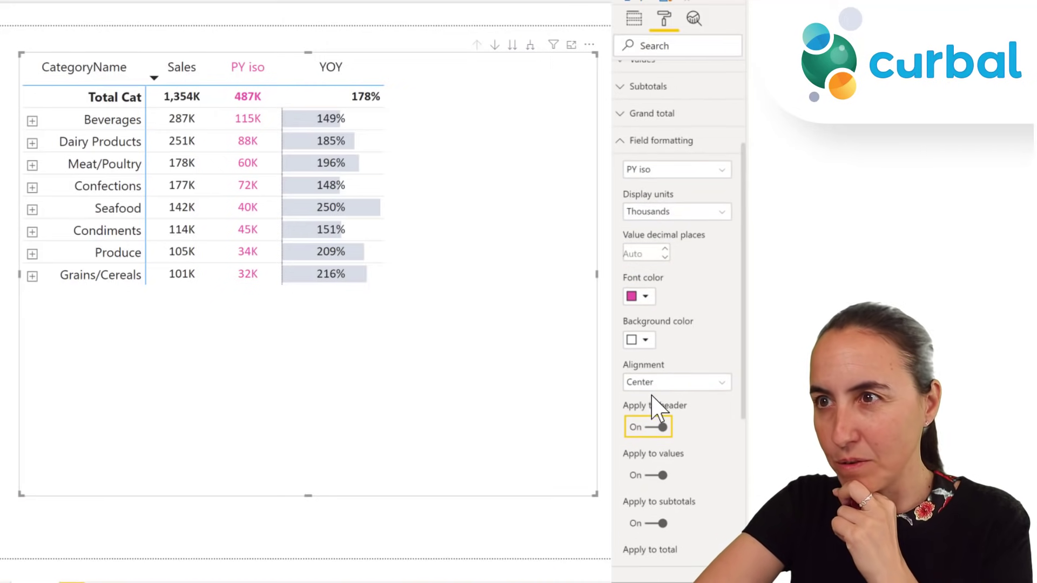
pyautogui.click(675, 149)
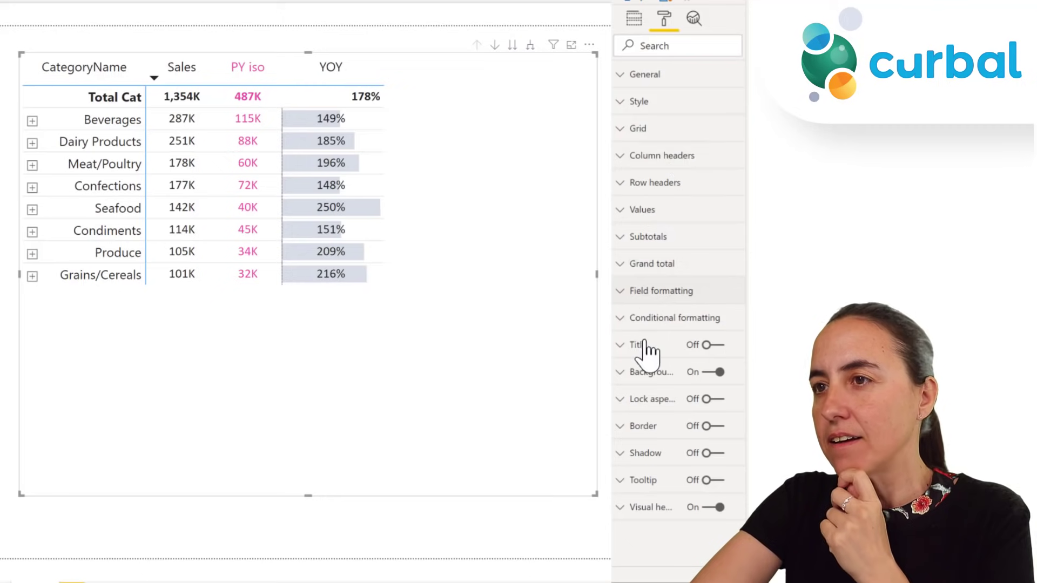
# Try conditional formatting icons on the YOY field, and turn them back off.
pyautogui.click(666, 329)
pyautogui.scroll(-2, 701, 323)
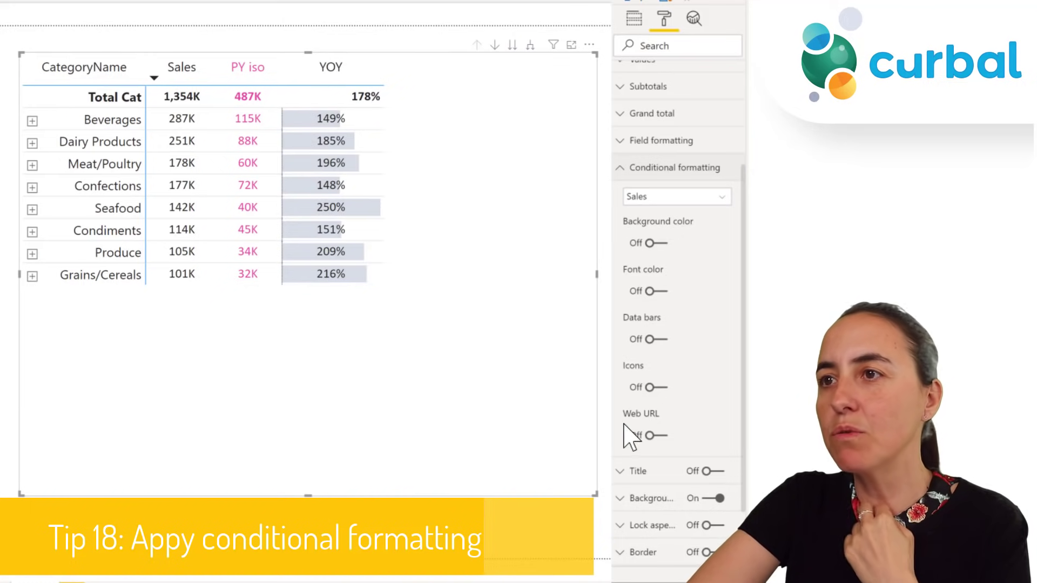
pyautogui.click(719, 196)
pyautogui.click(656, 248)
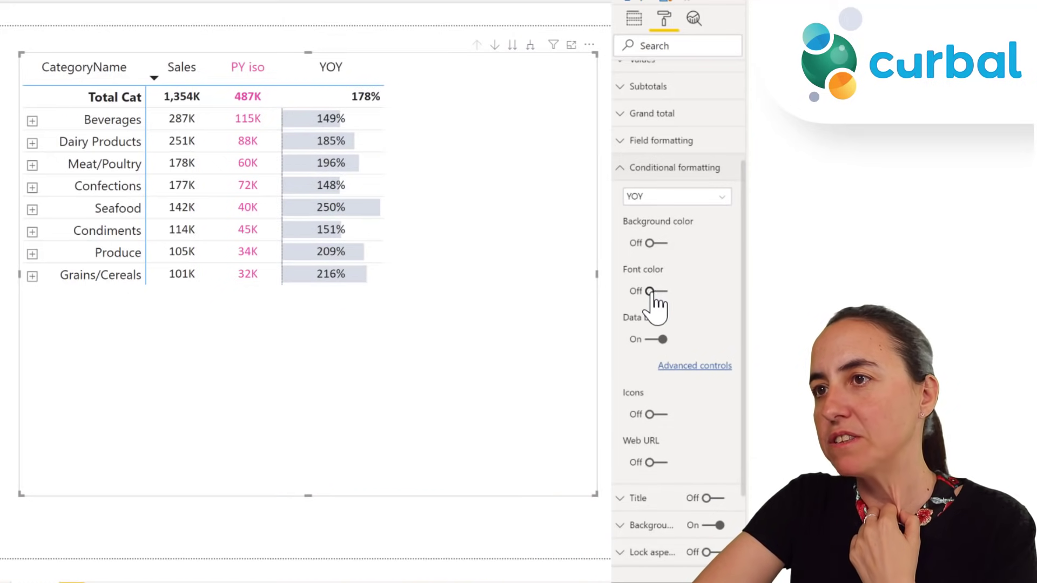
pyautogui.click(656, 414)
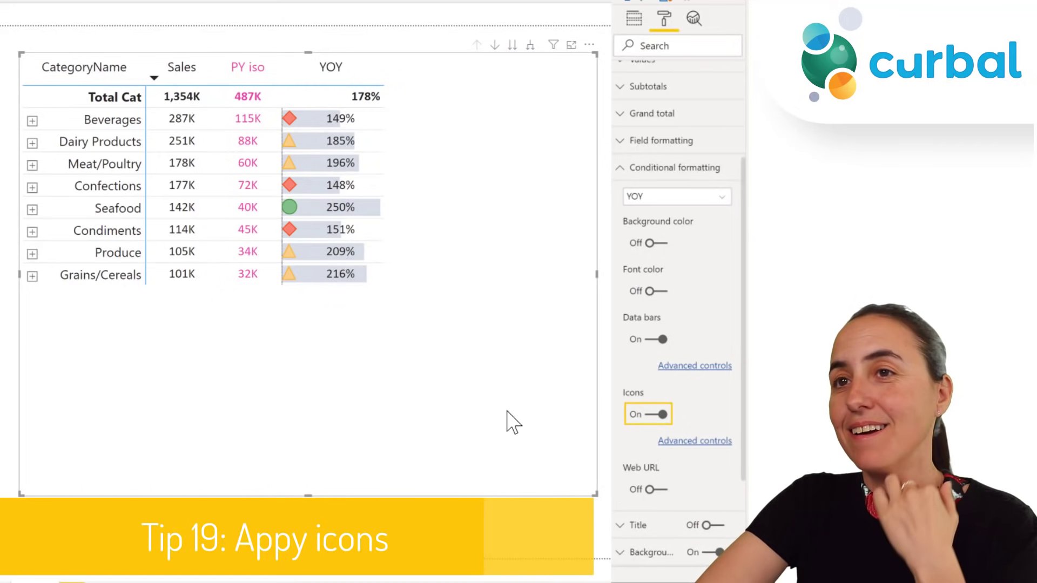
pyautogui.click(655, 416)
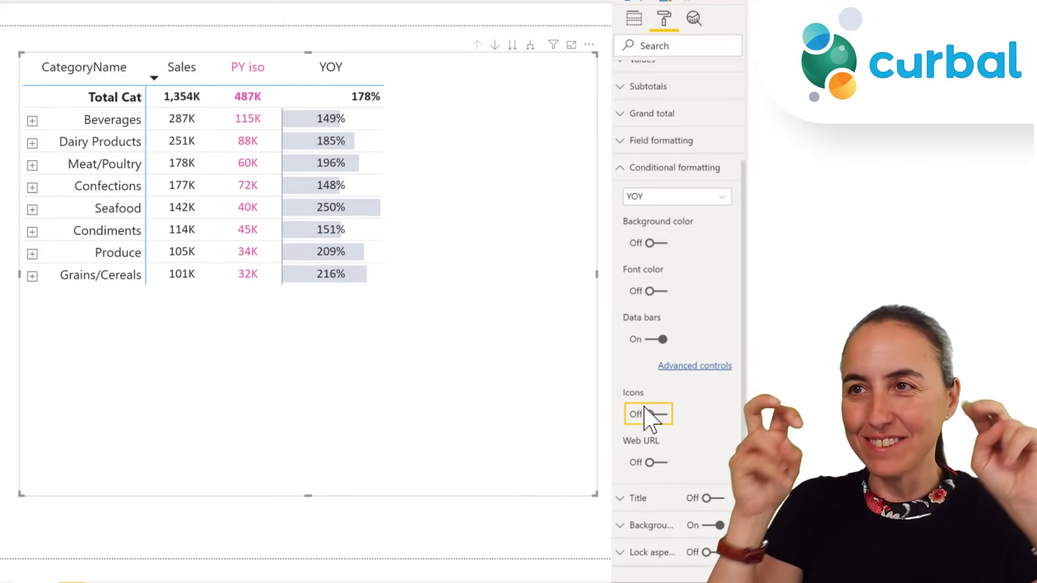
pyautogui.click(670, 167)
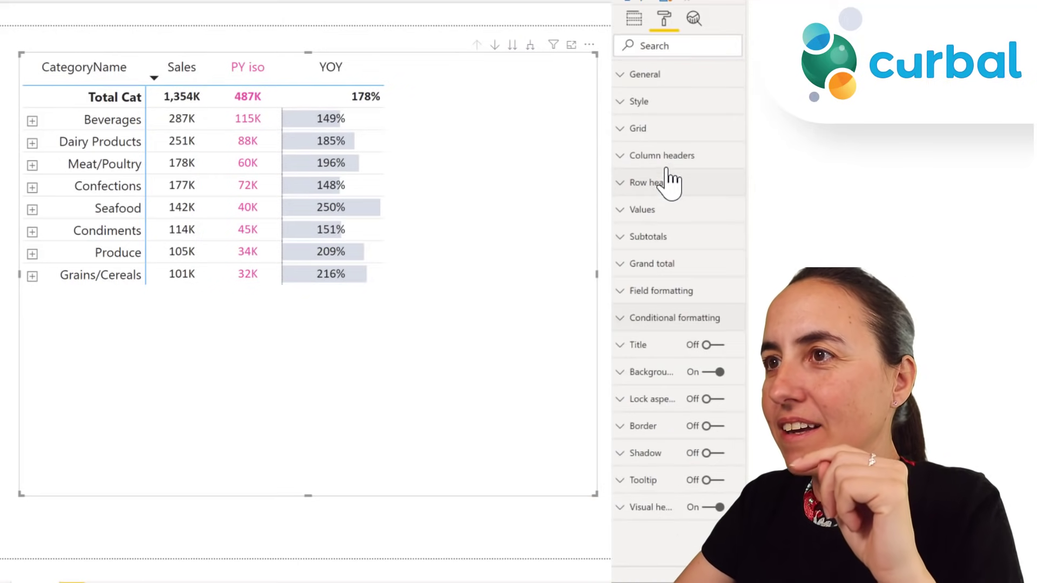
# Move the CategoryName field from the matrix rows to its columns, and open the subtotal formatting options.
pyautogui.click(666, 239)
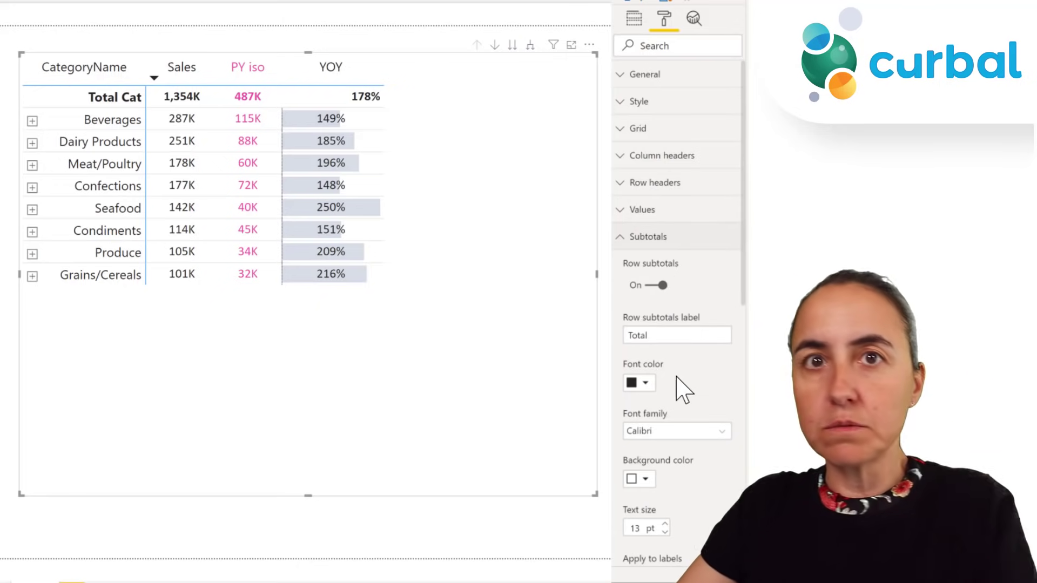
pyautogui.scroll(-3, 674, 392)
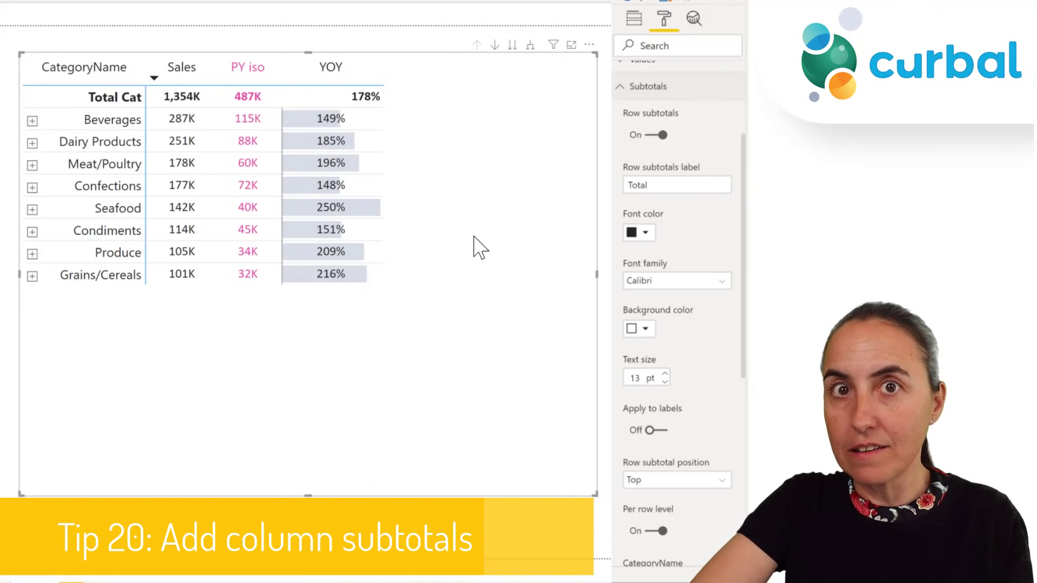
pyautogui.click(633, 18)
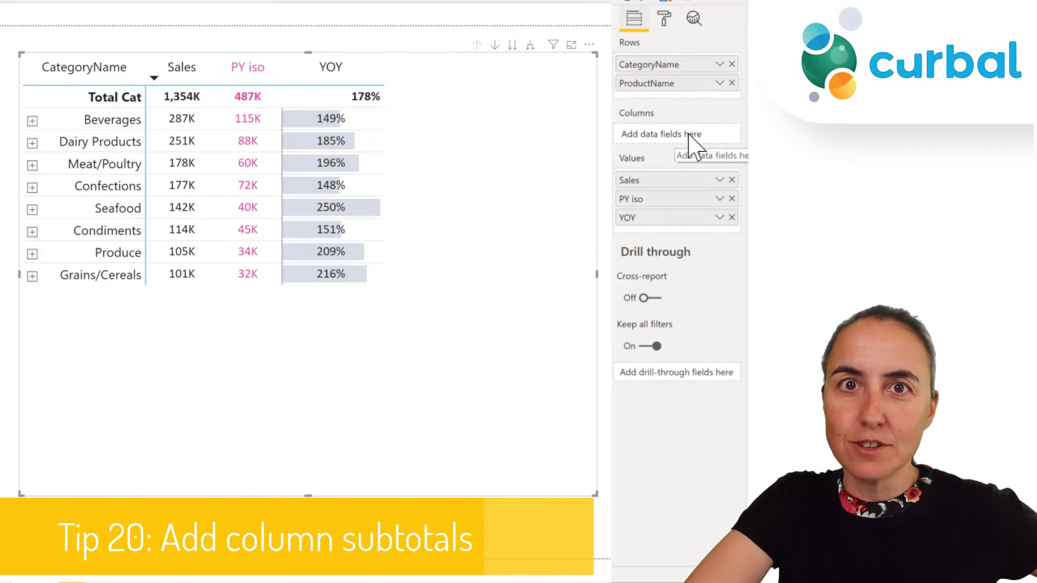
pyautogui.moveTo(674, 67); pyautogui.dragTo(673, 138)
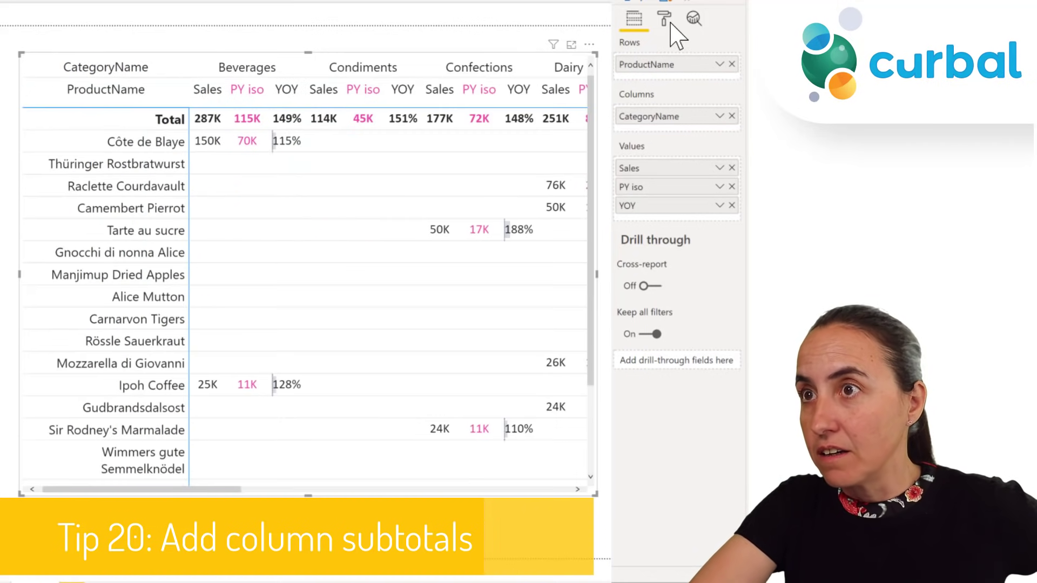
pyautogui.click(664, 20)
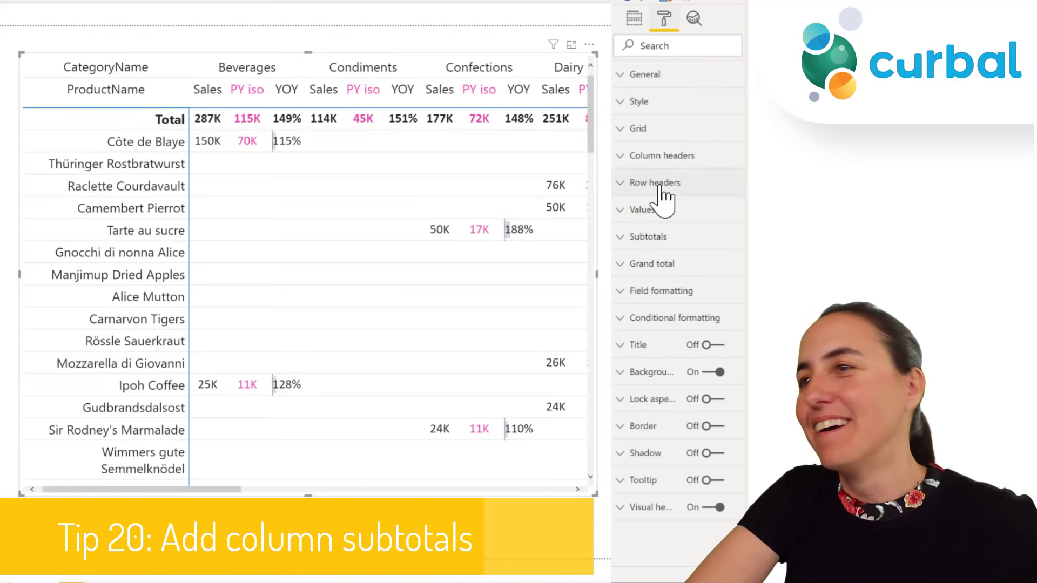
pyautogui.click(655, 240)
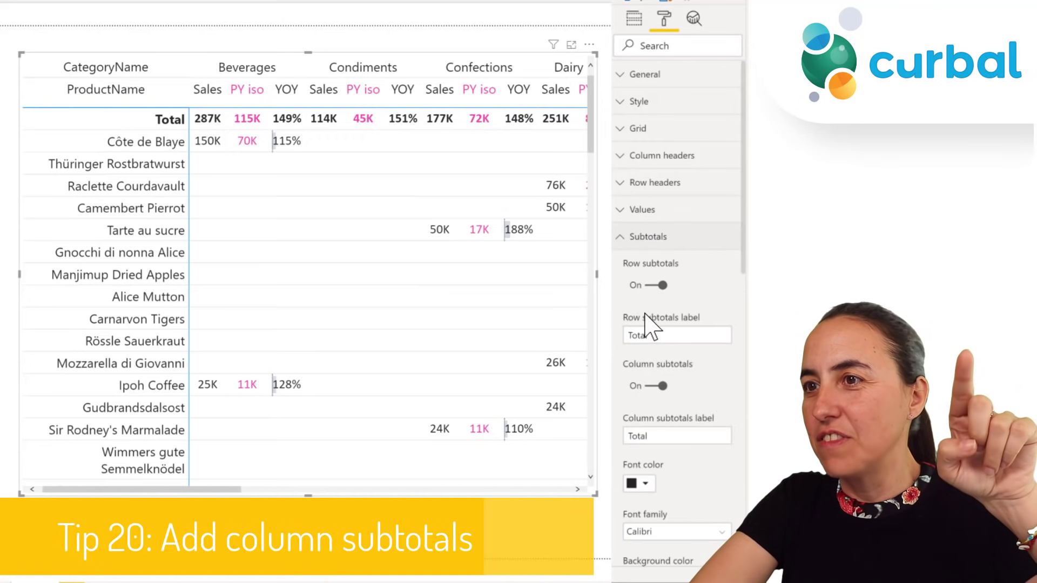